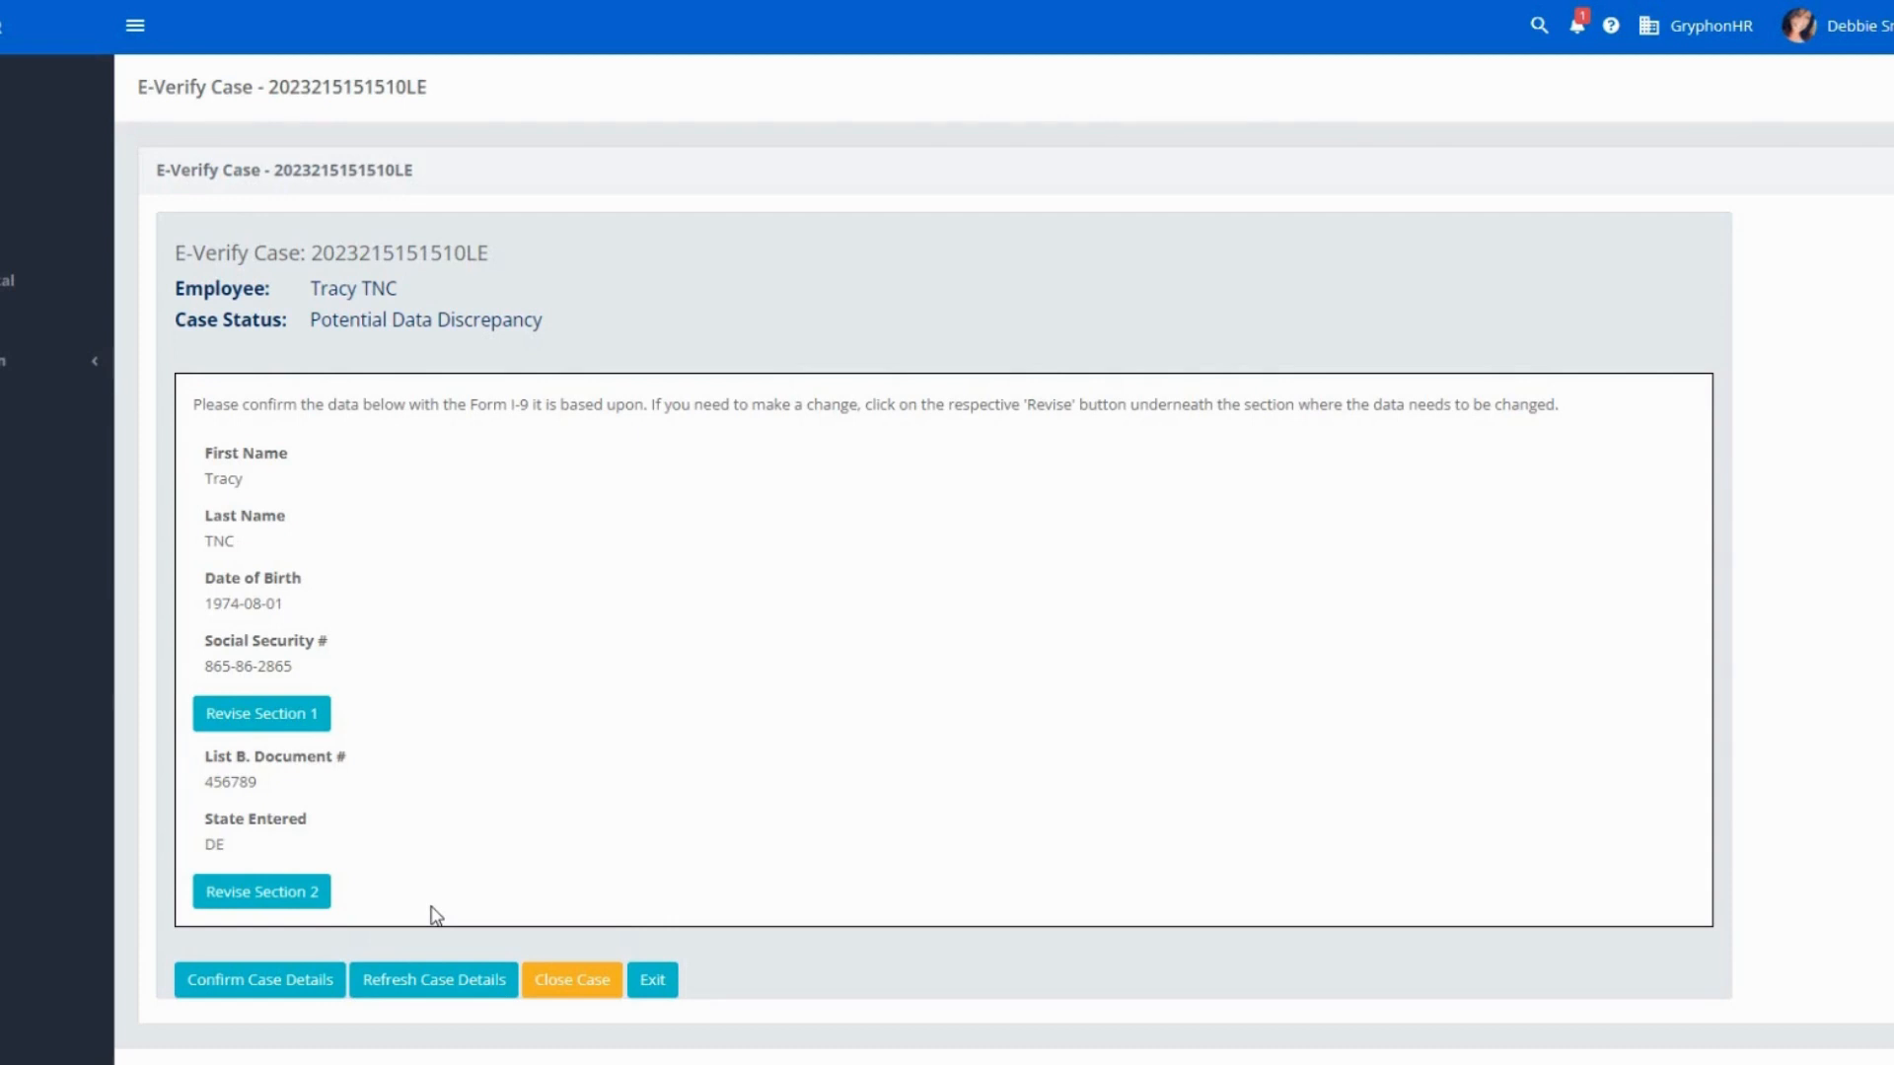
# Confirm the E-Verify case details, and download the Further Action Notice and read through its pages.
pyautogui.click(258, 985)
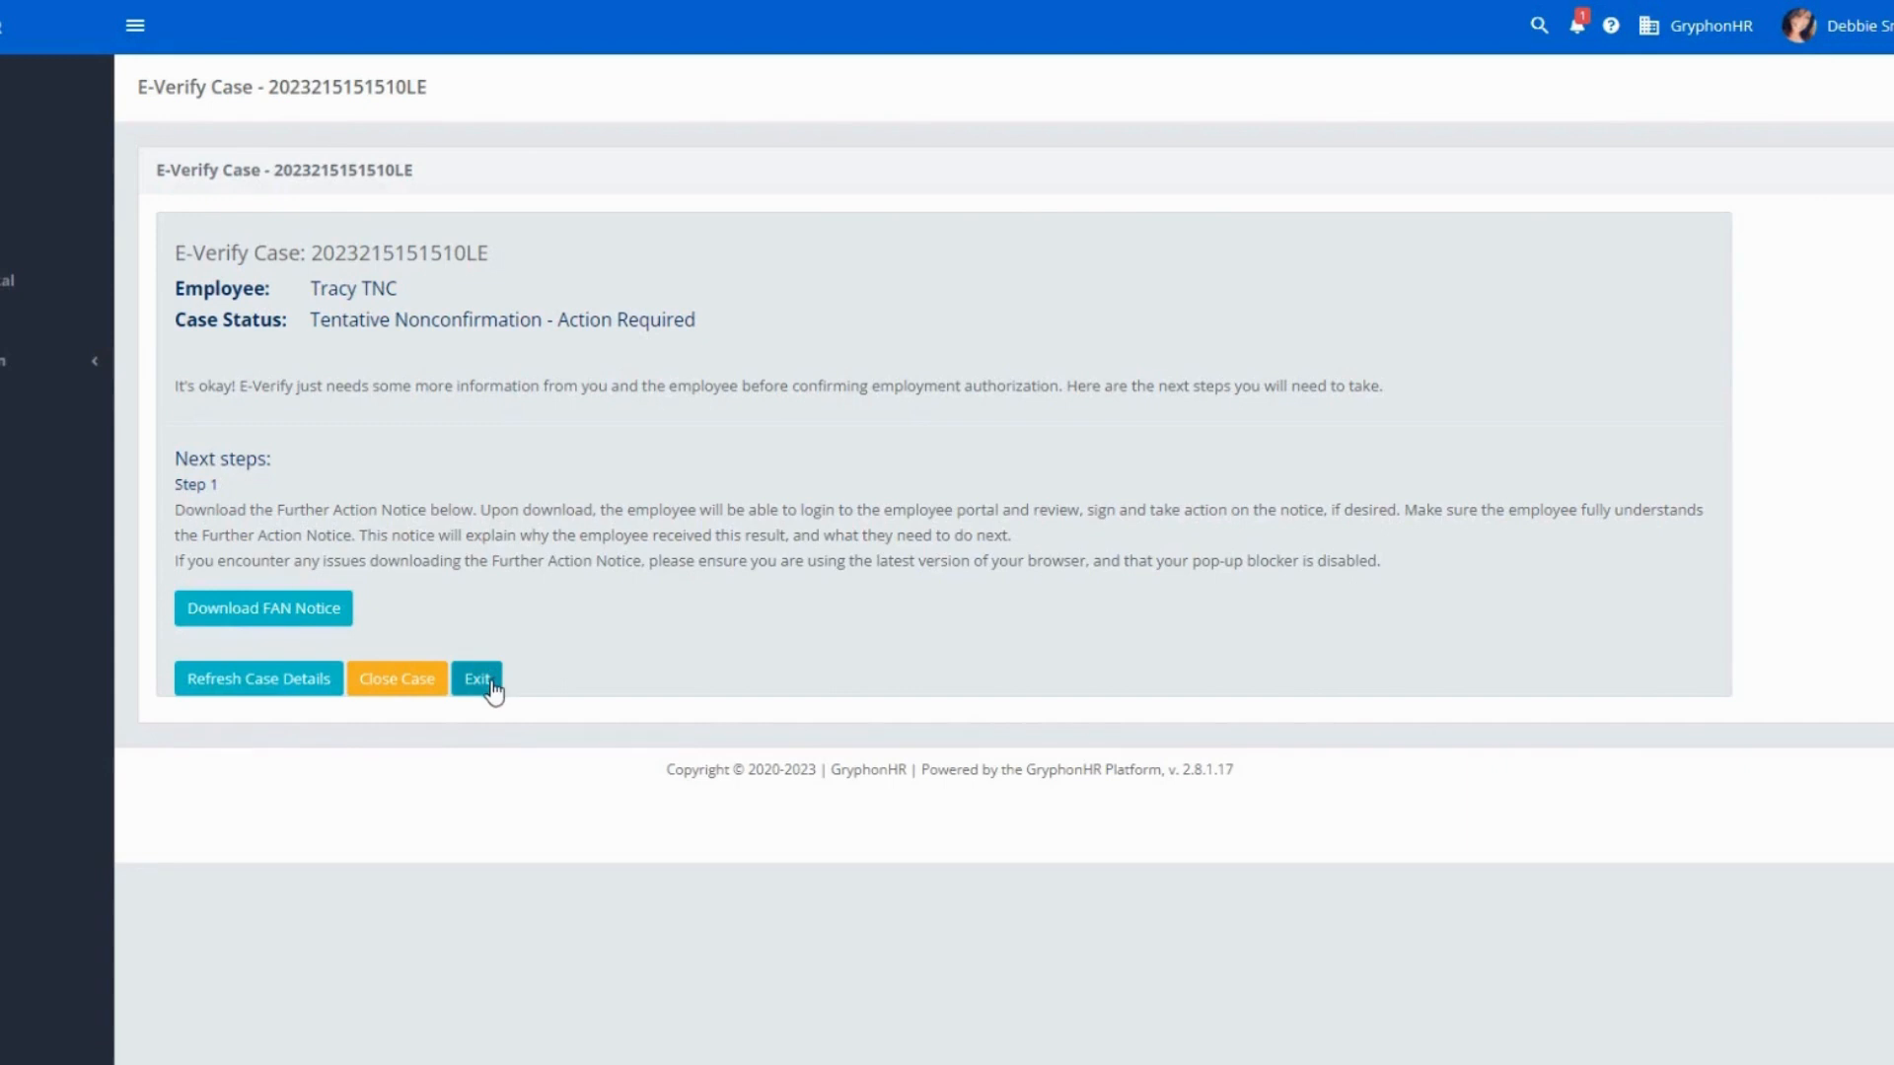
pyautogui.click(290, 624)
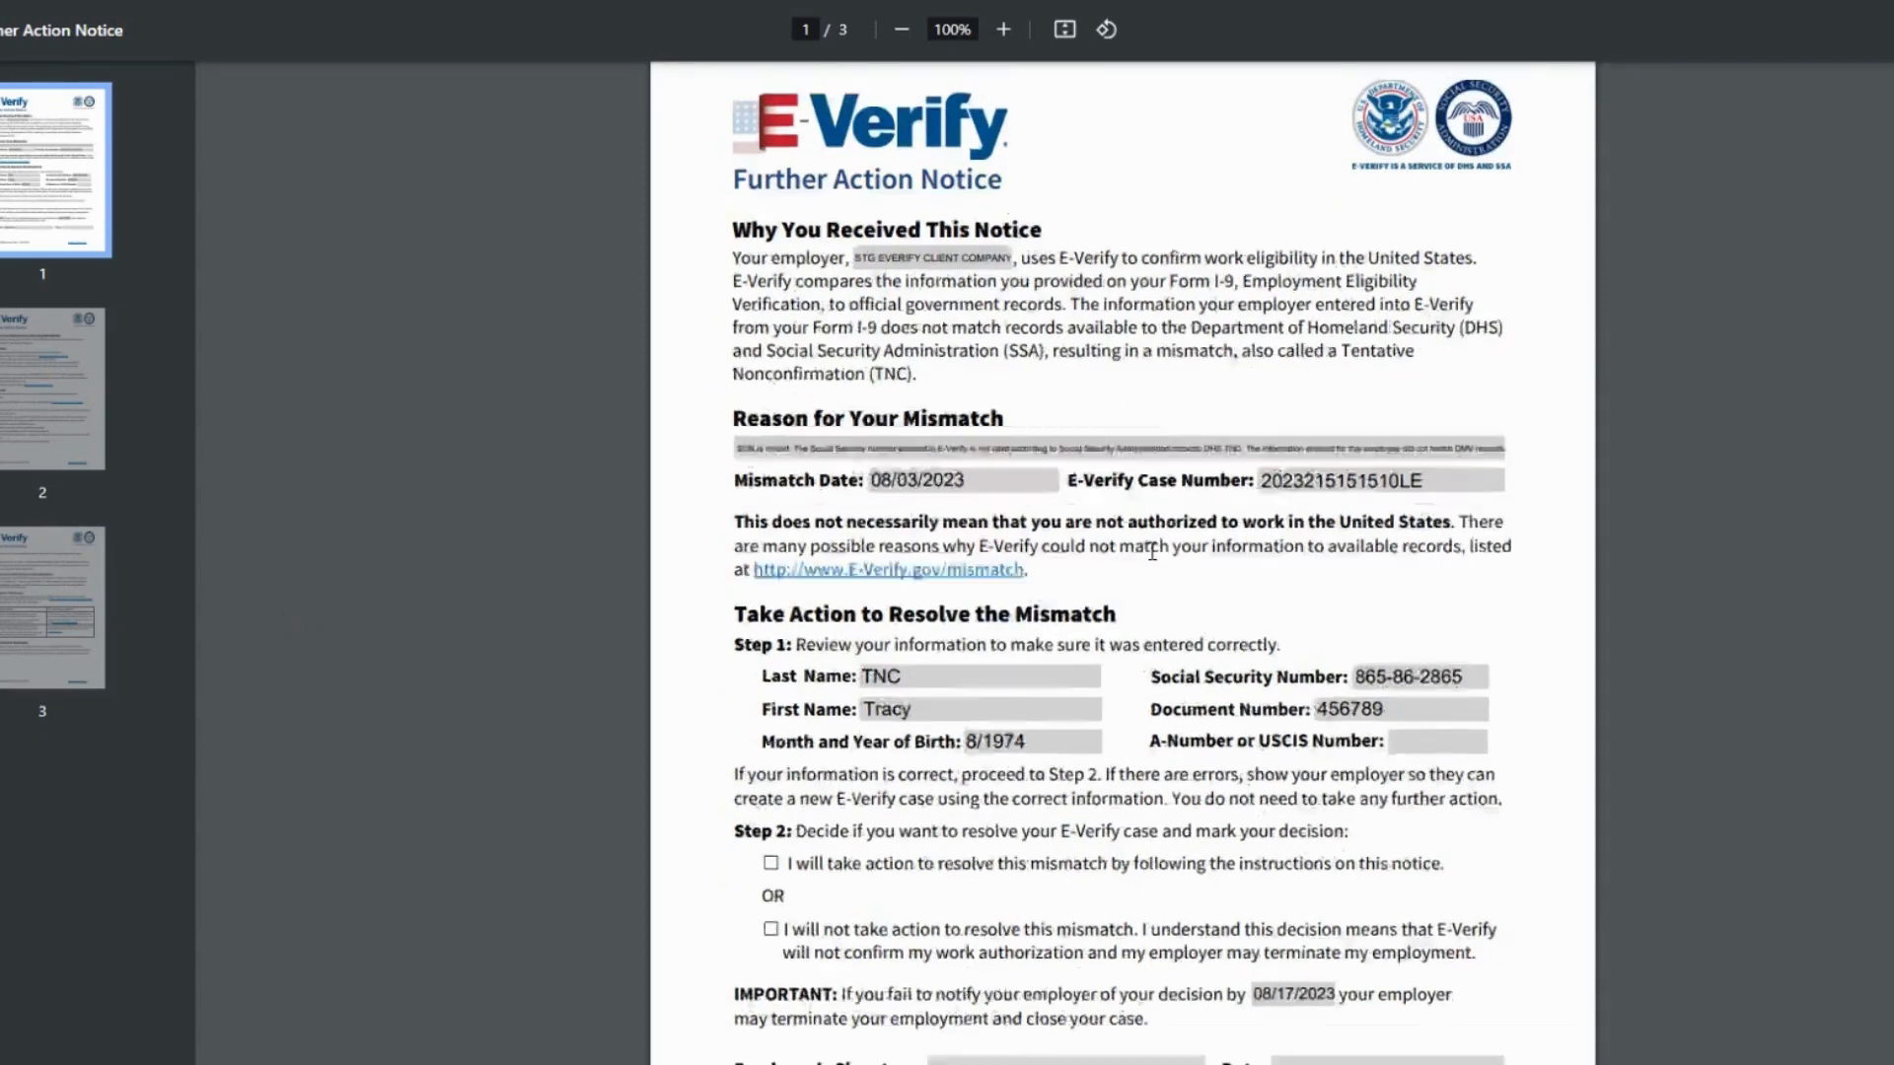
pyautogui.scroll(-2, 1125, 553)
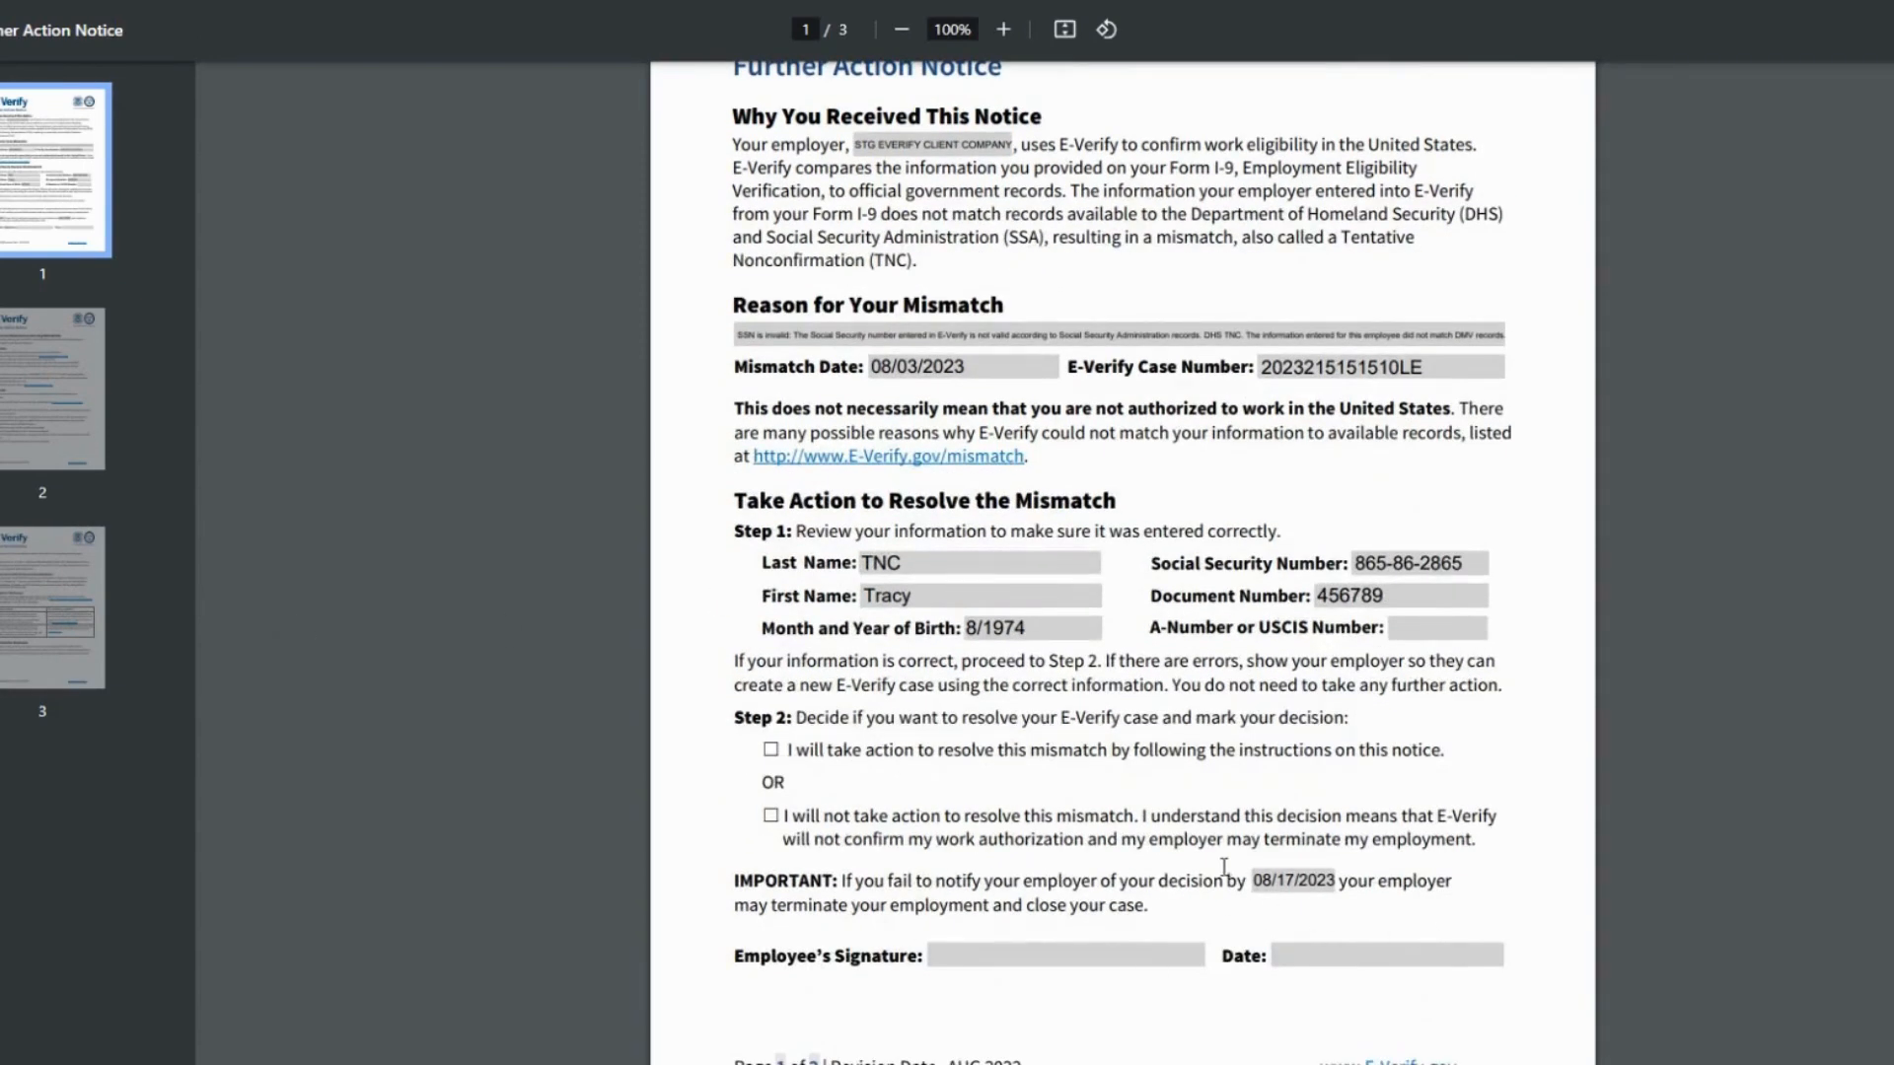
pyautogui.scroll(-2, 1226, 867)
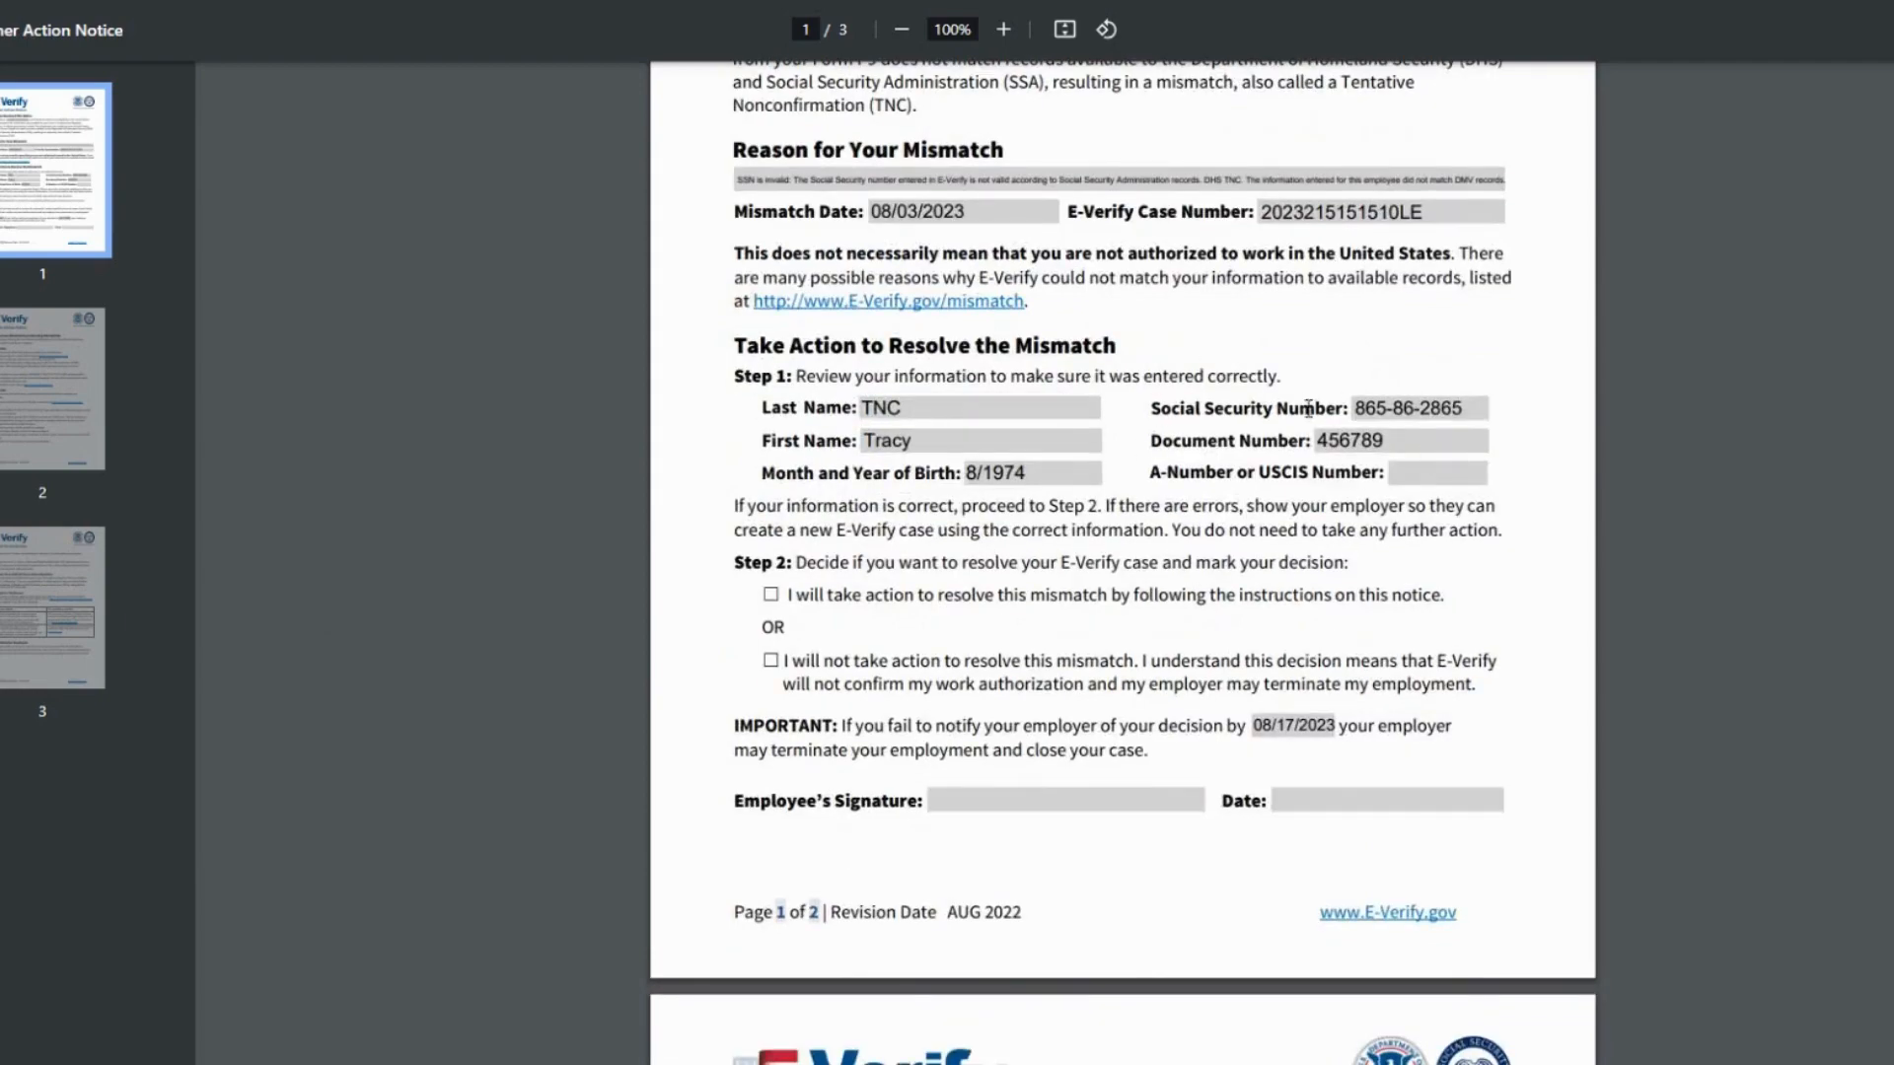
pyautogui.scroll(-14, 1132, 488)
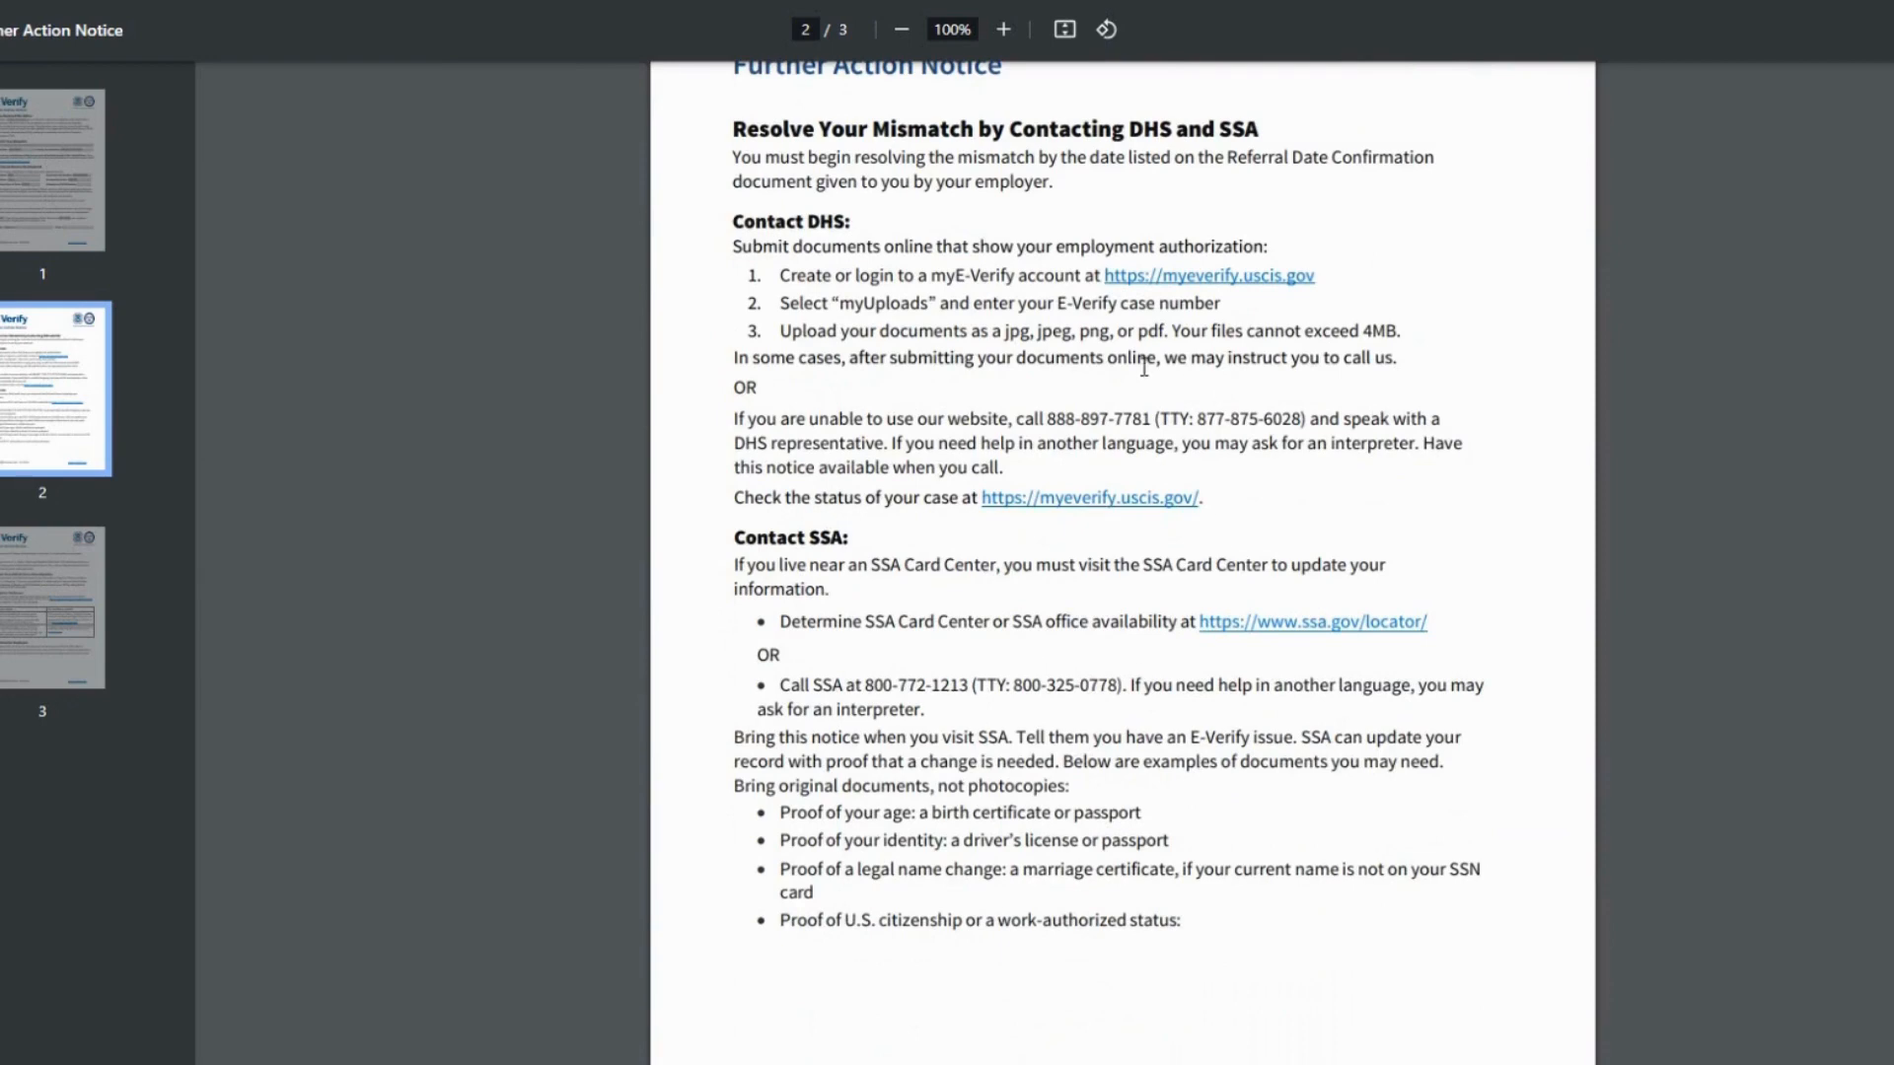
pyautogui.scroll(2, 1143, 367)
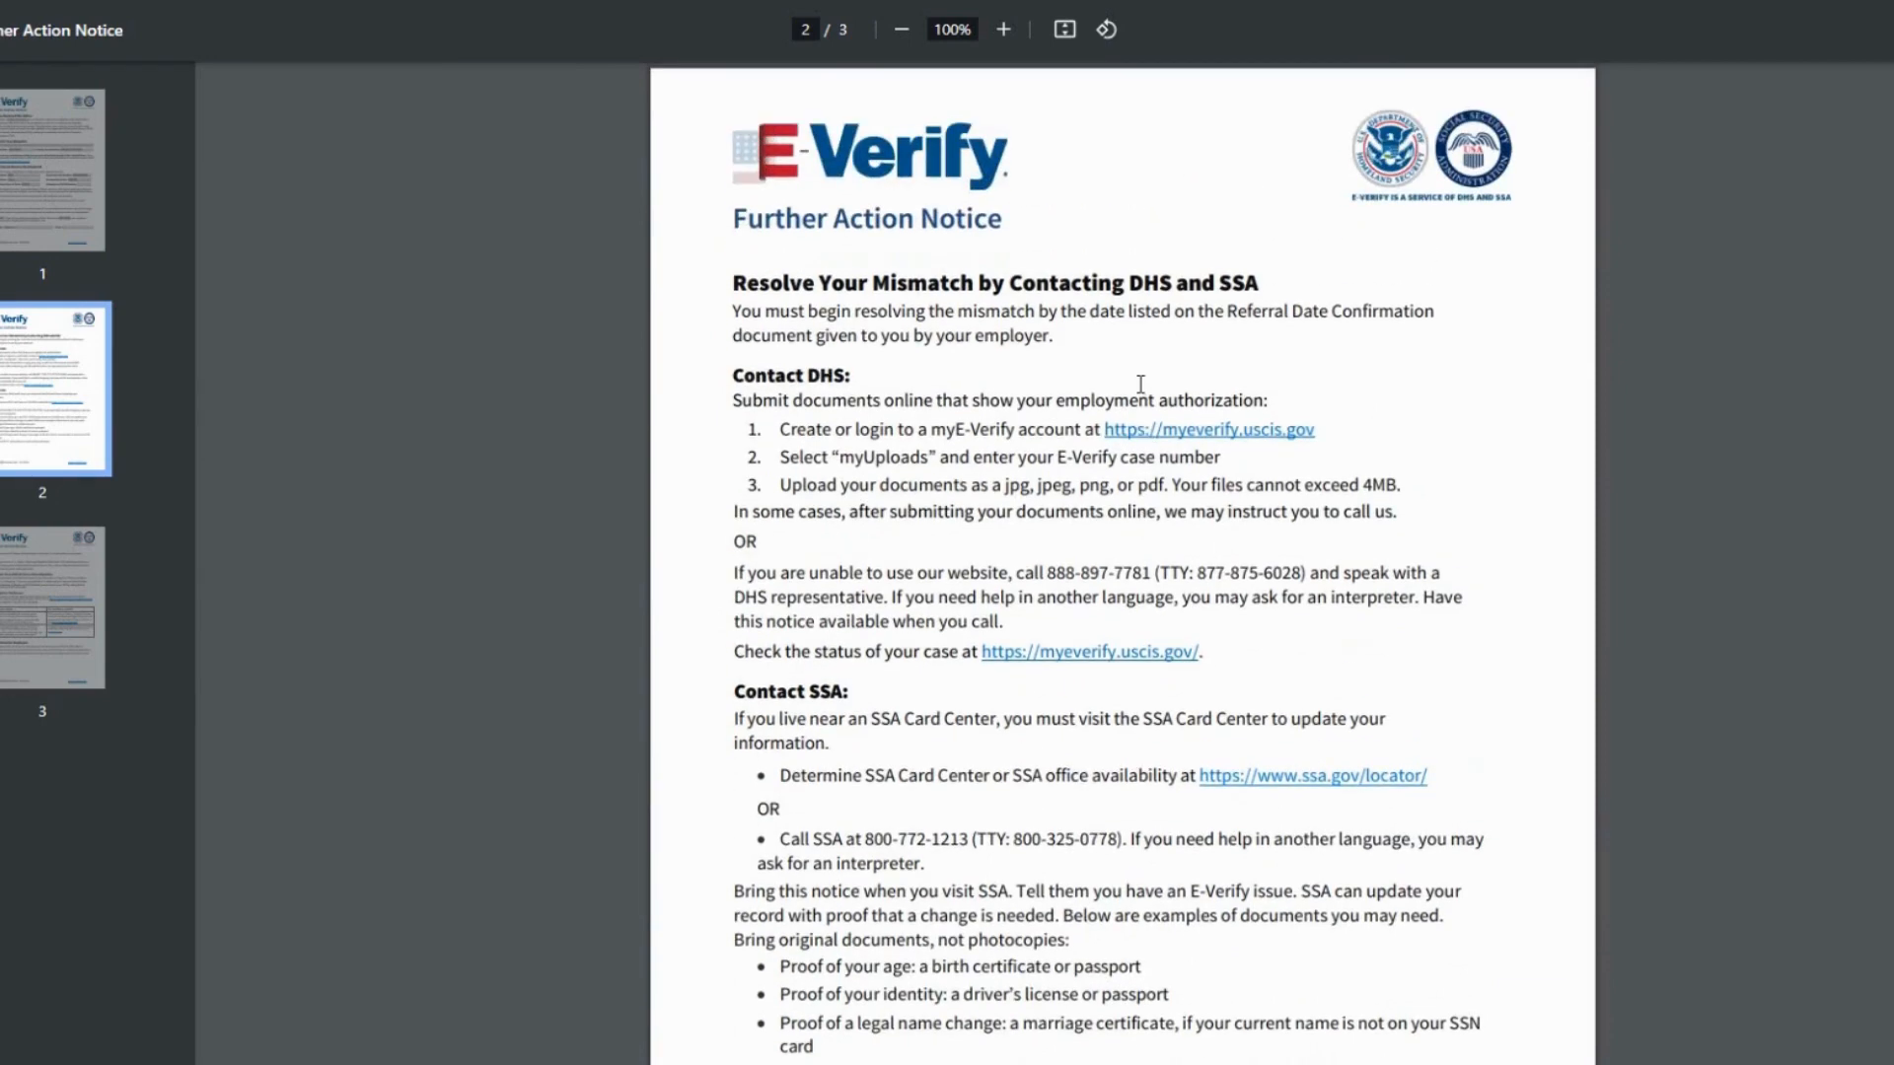
pyautogui.scroll(-4, 1103, 317)
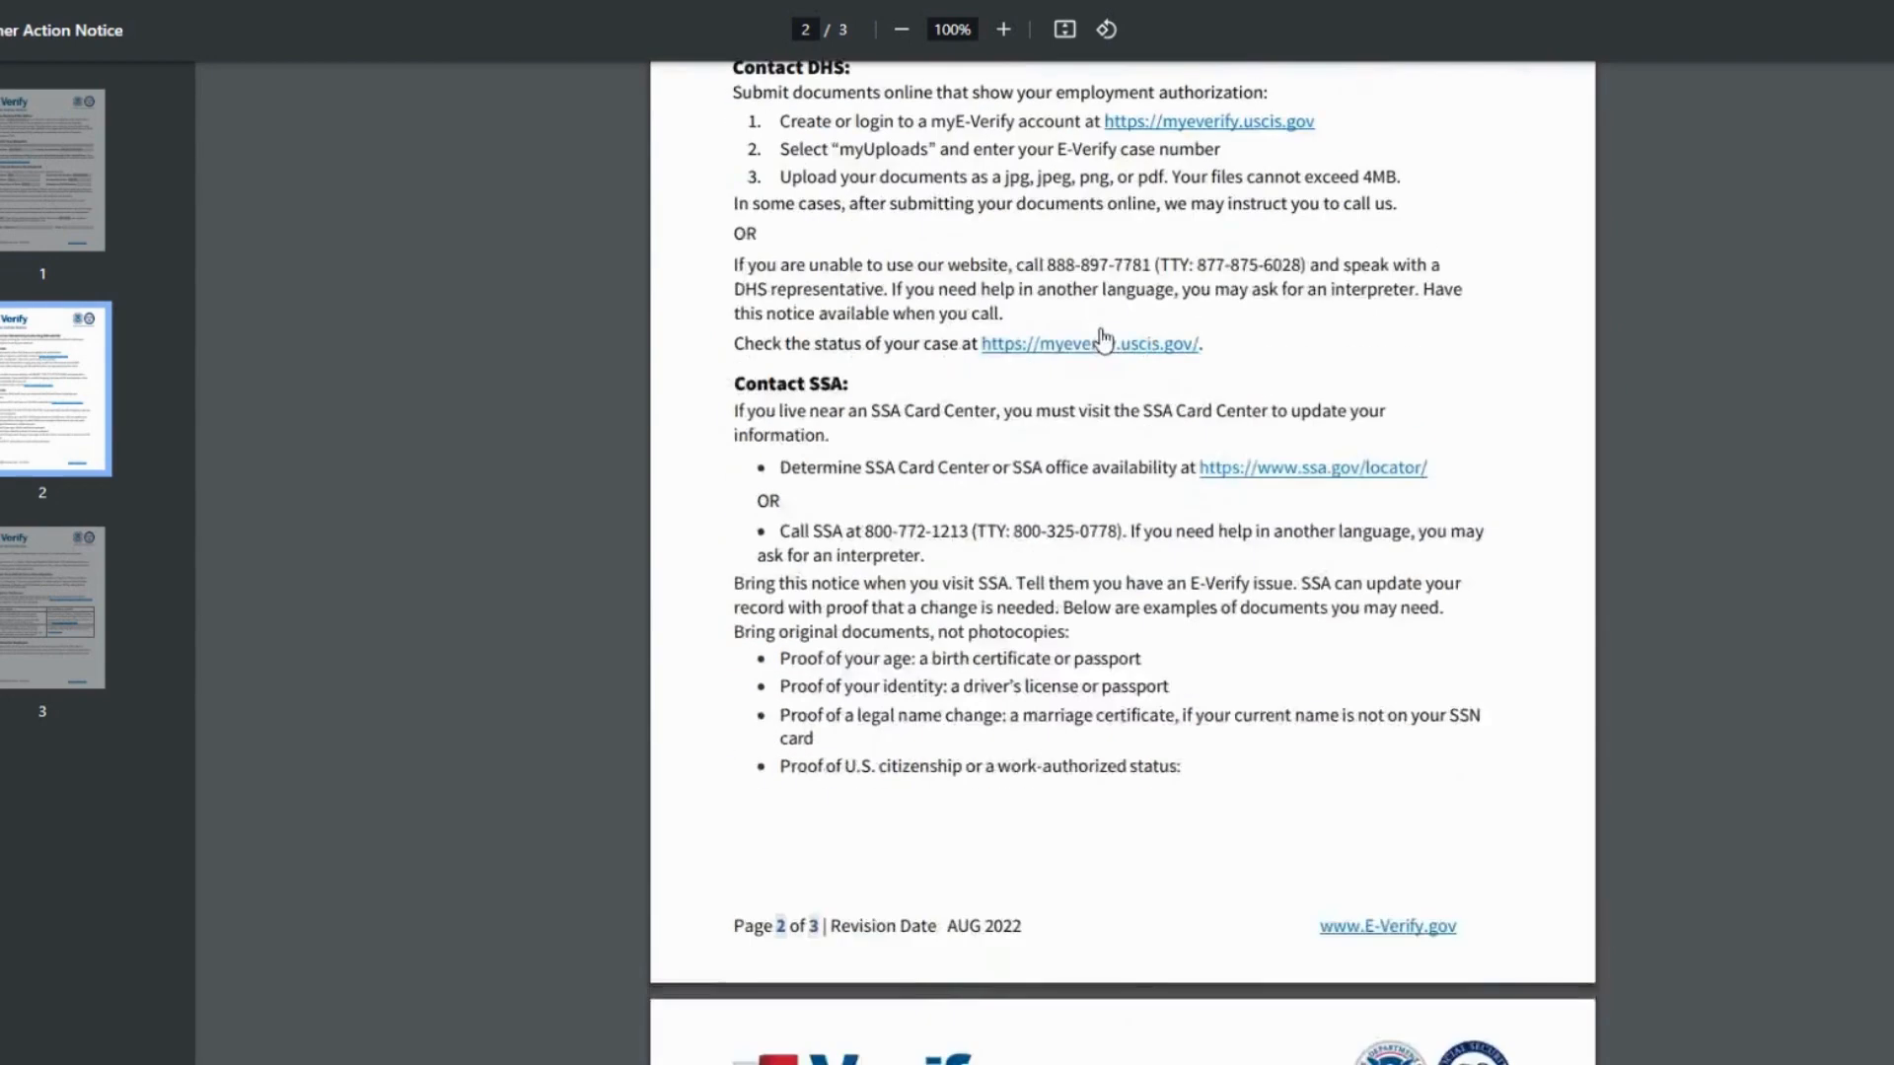
pyautogui.scroll(-16, 1110, 356)
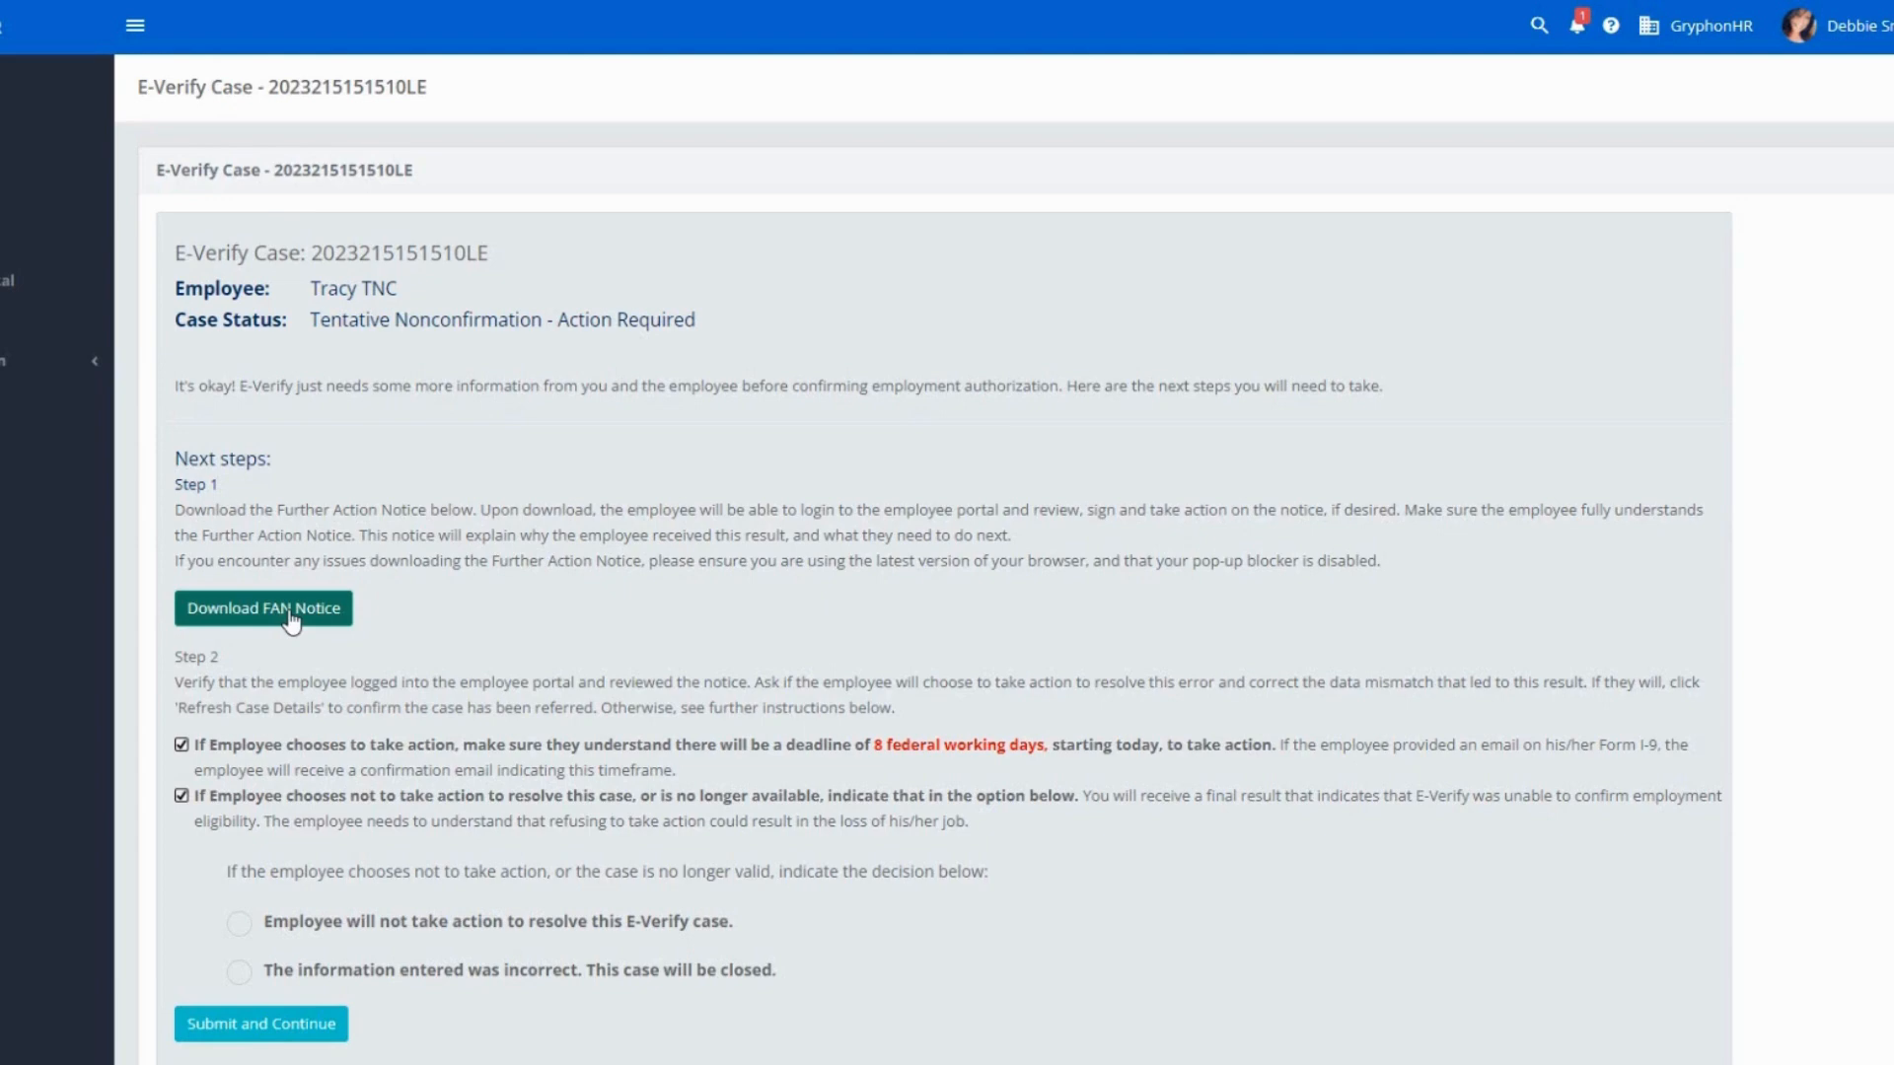
# Review the Step 2 instructions on the employee's decision and exit the E-Verify case.
pyautogui.scroll(-2, 312, 619)
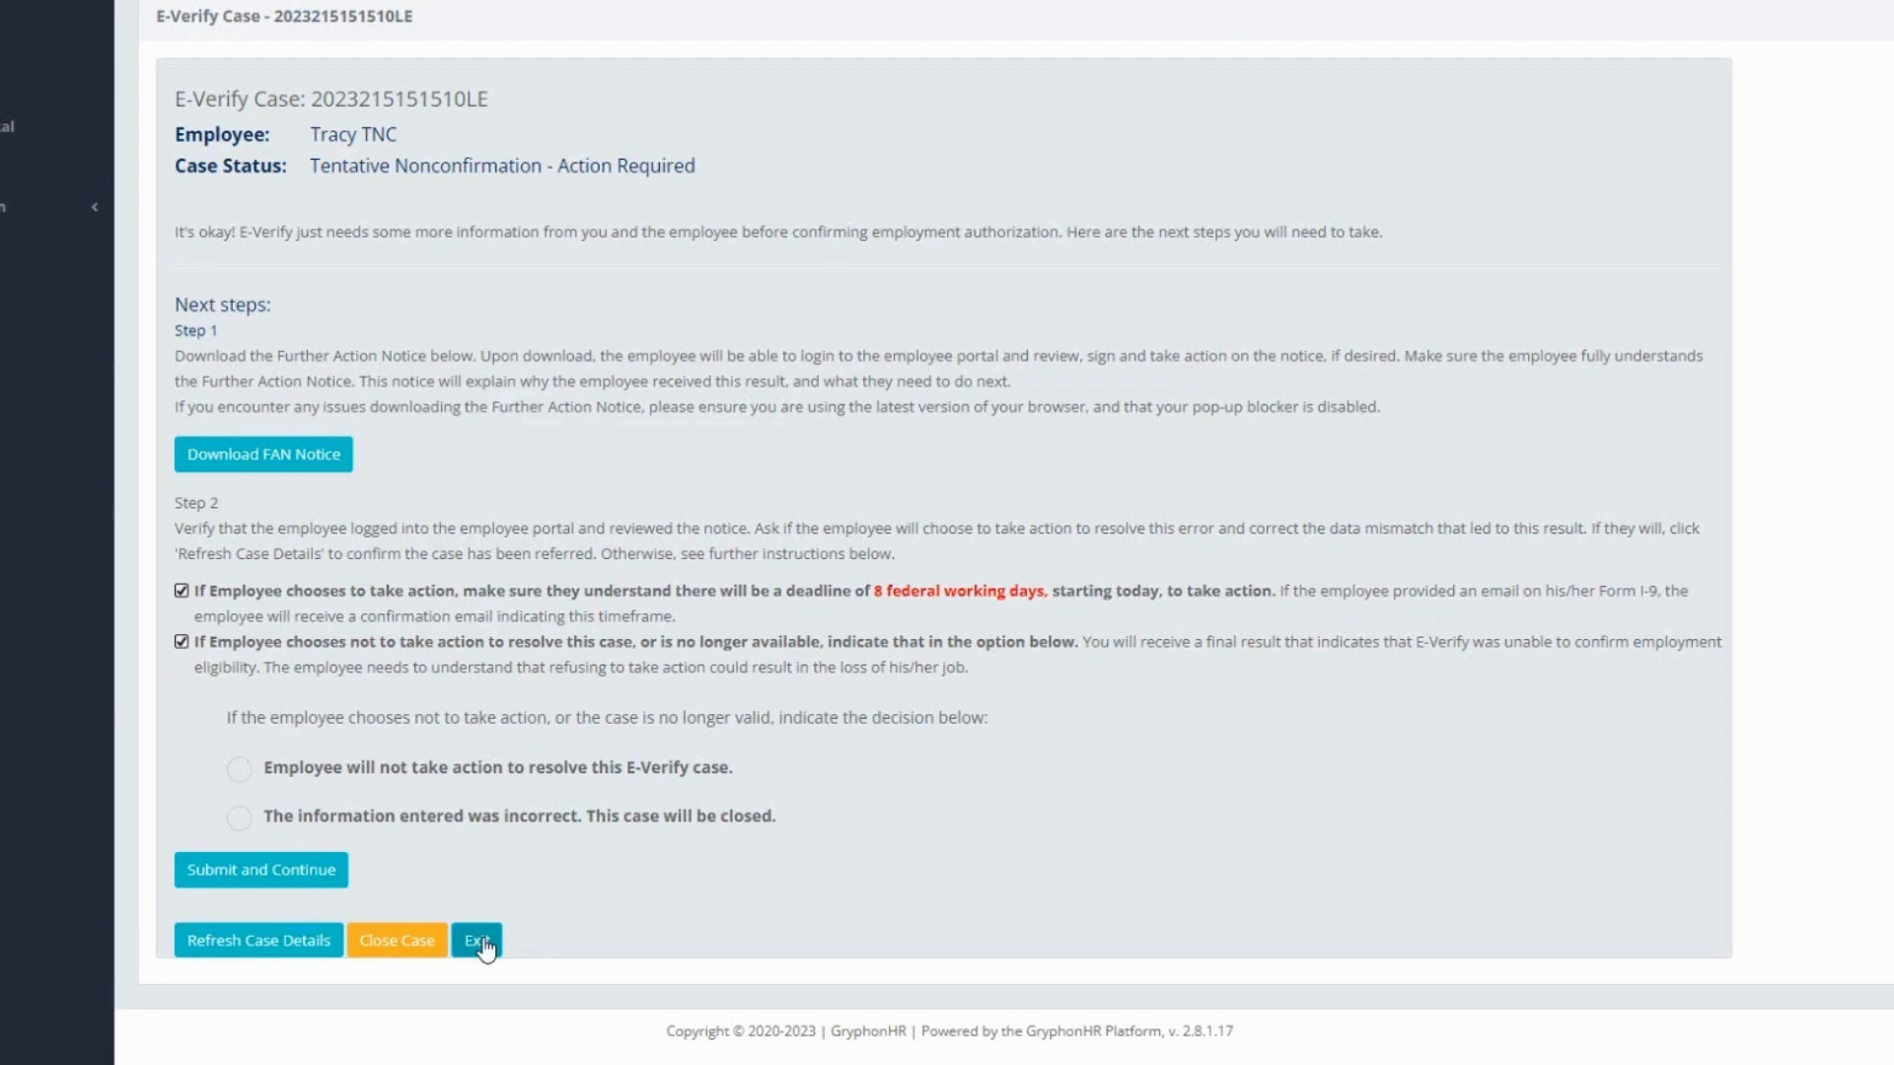
pyautogui.doubleClick(429, 99)
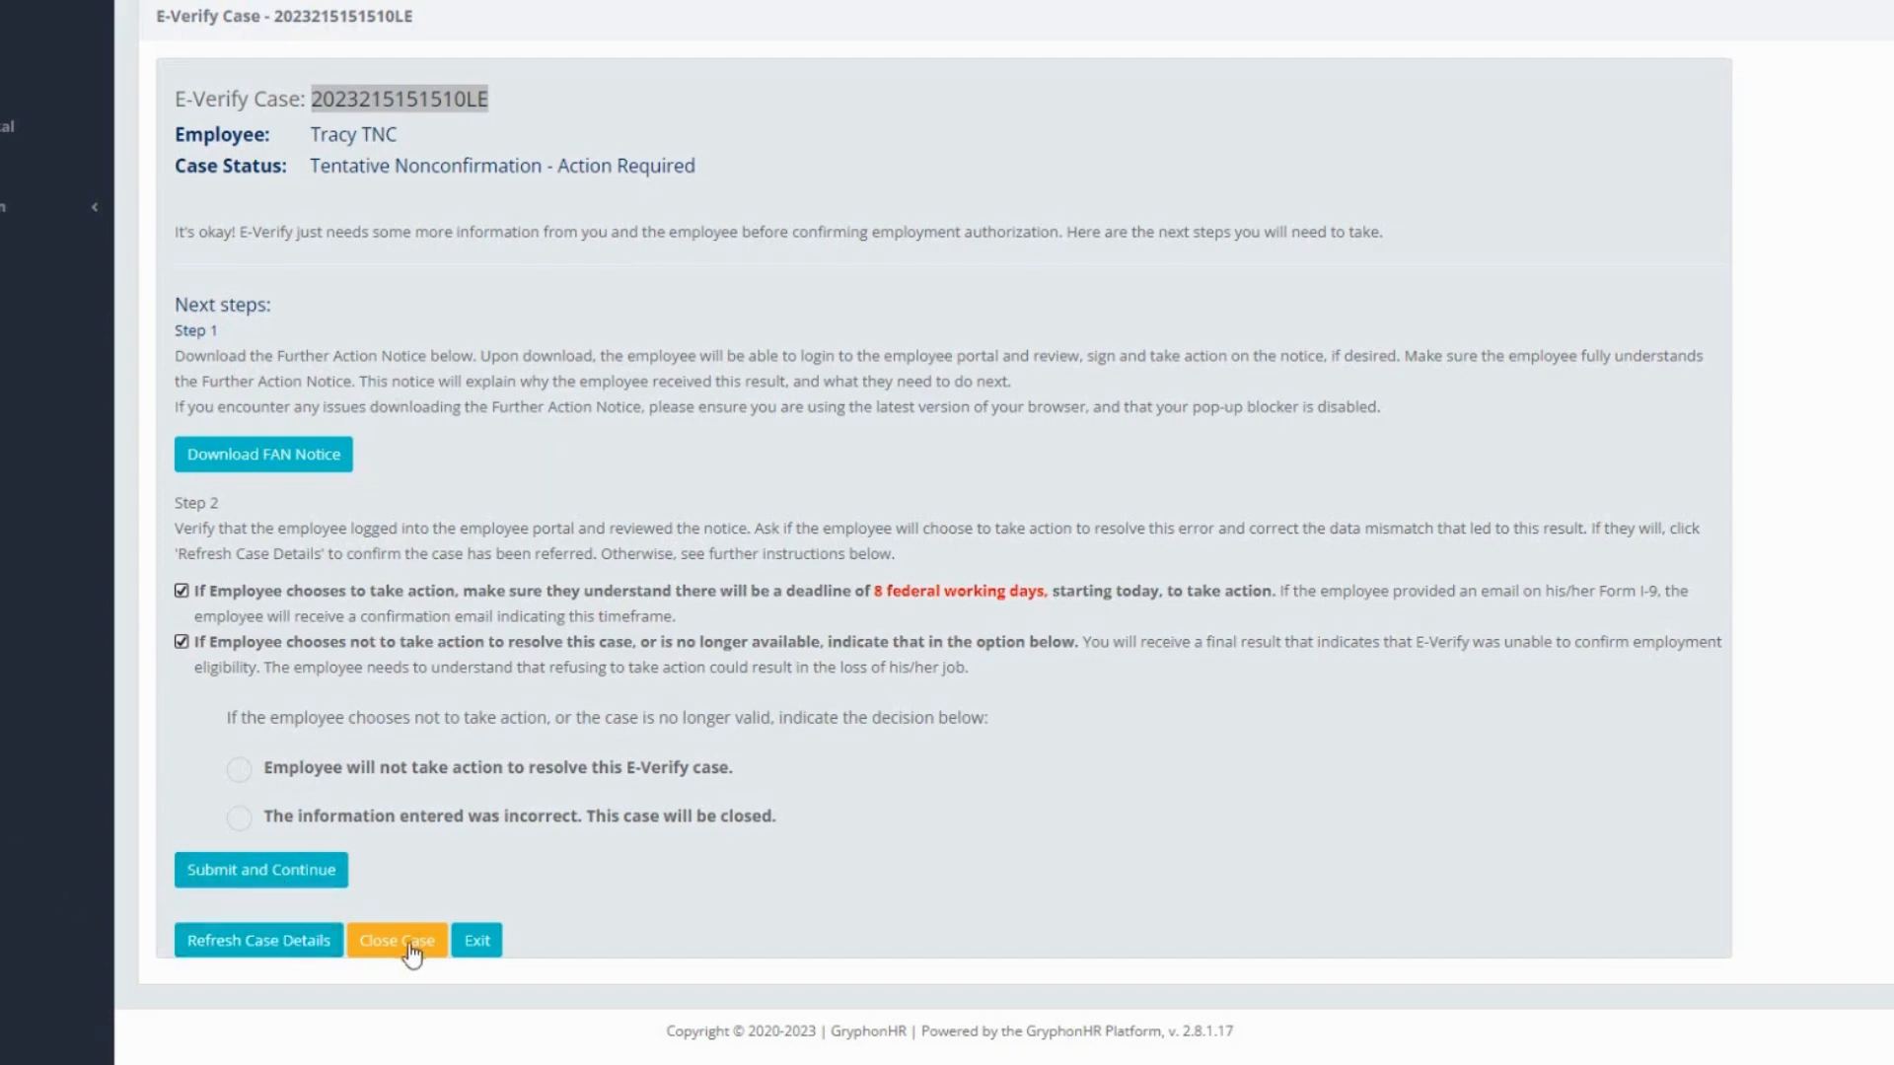
pyautogui.click(477, 940)
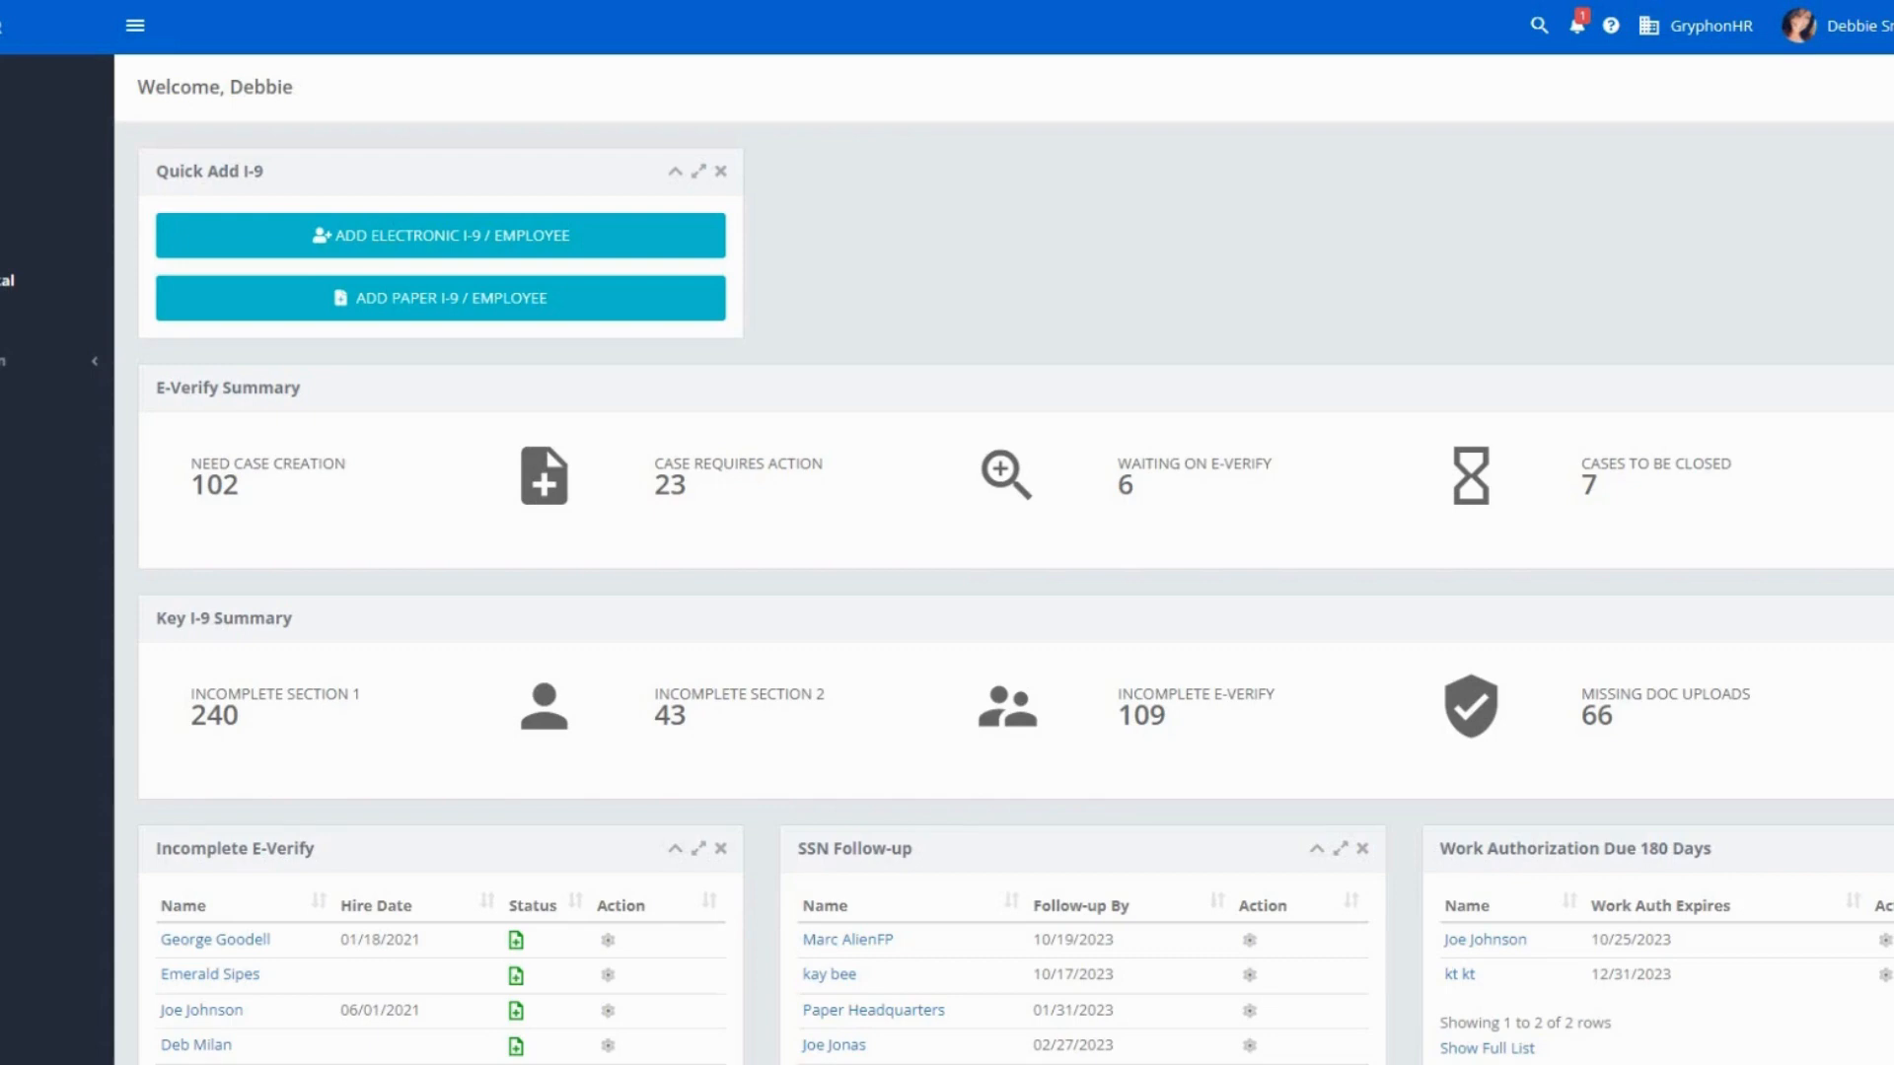
# Bring up the E-Verify FAN Letter task email and copy the employee's portal username from it.
pyautogui.moveTo(0, 120); pyautogui.dragTo(1211, 106)
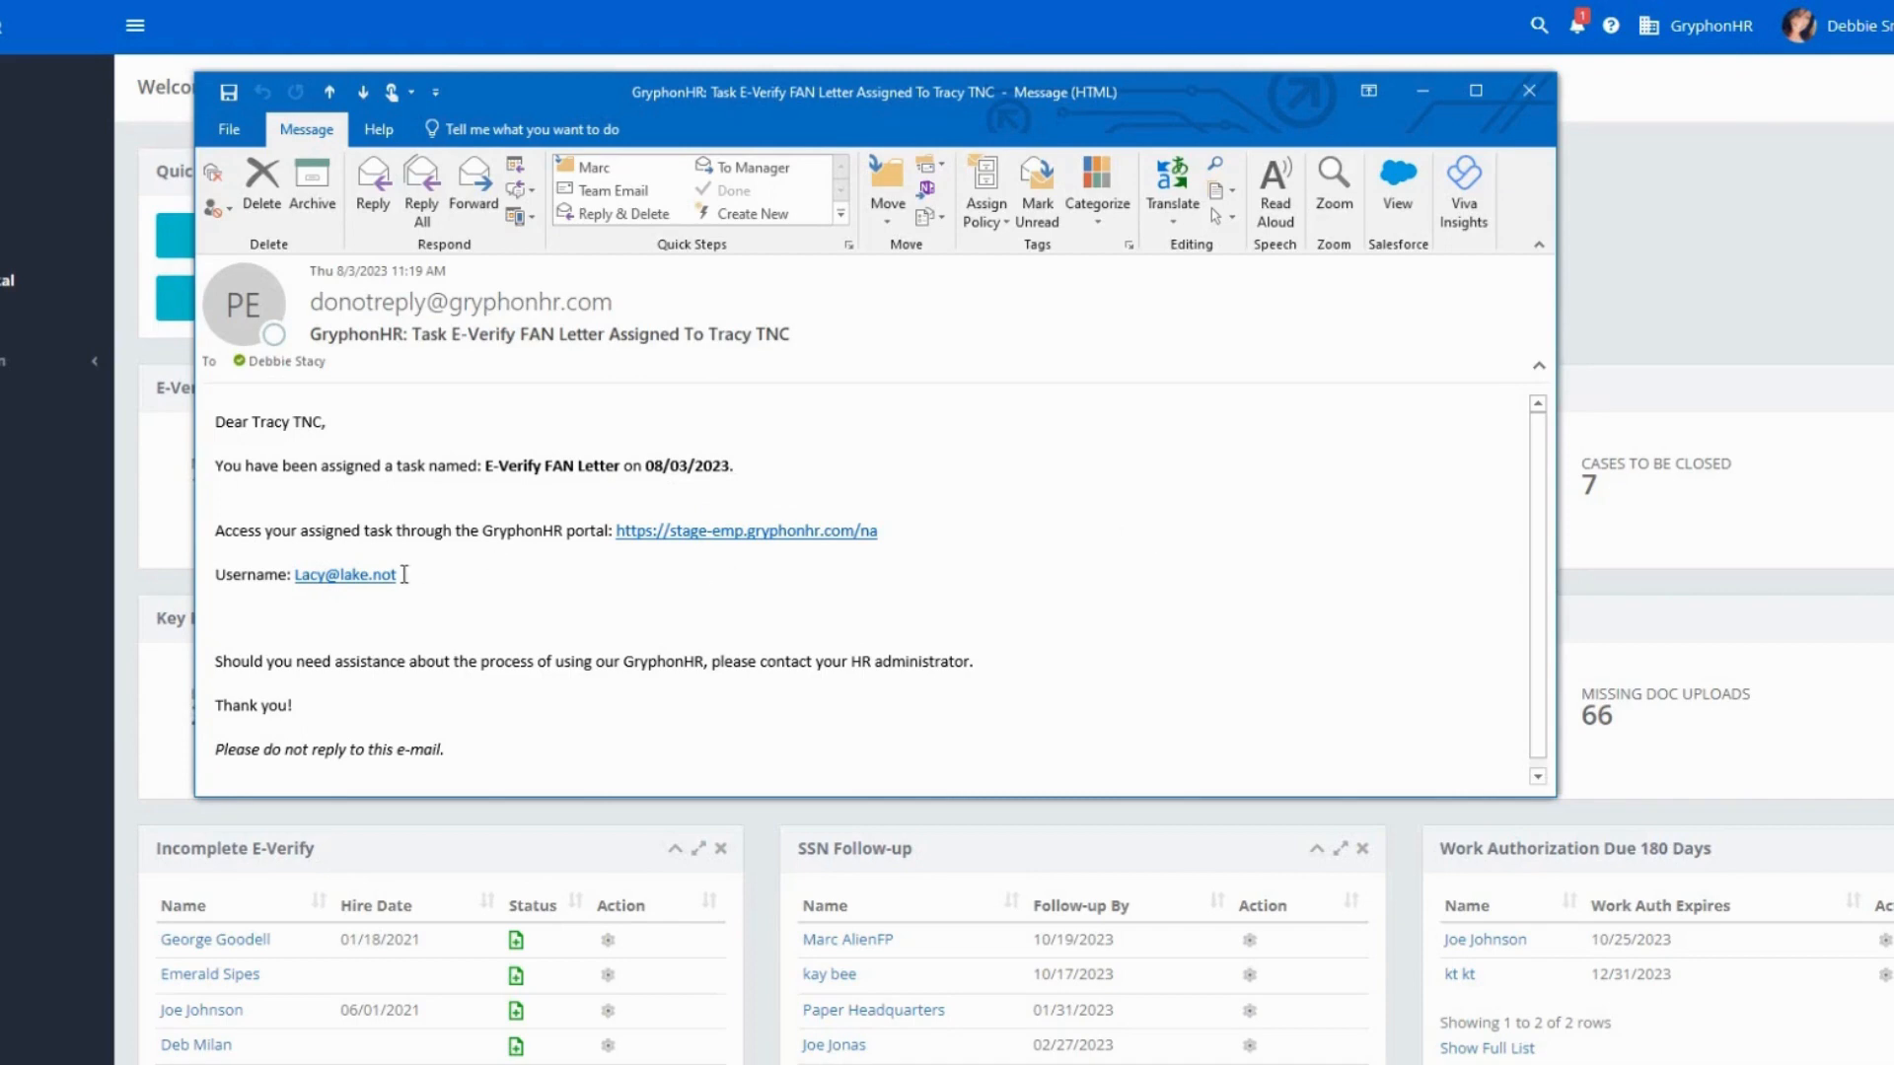
pyautogui.moveTo(404, 575); pyautogui.dragTo(298, 576)
pyautogui.hotkey('ctrl', 'c')
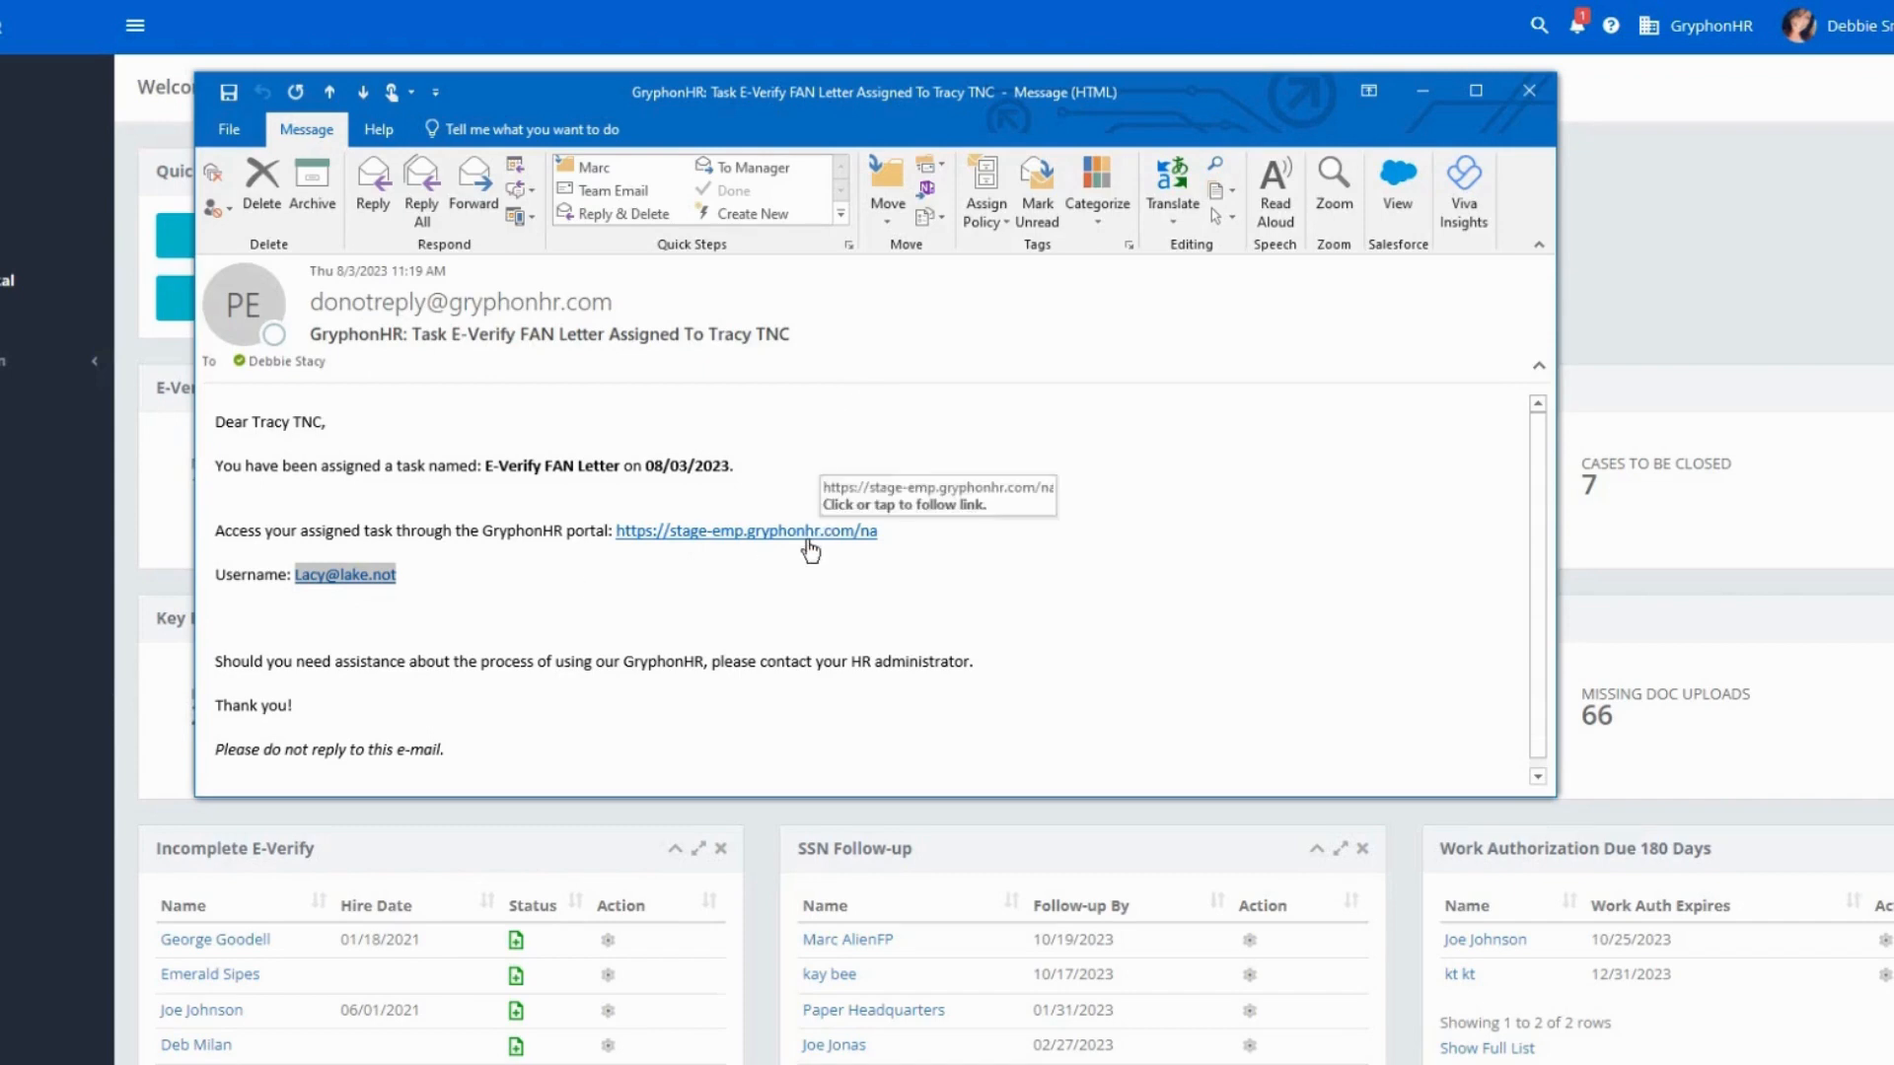
# Switch to the employee portal in the browser and sign in with the copied username and the account password, declining to save the password.
pyautogui.hotkey('alt', 'Tab')
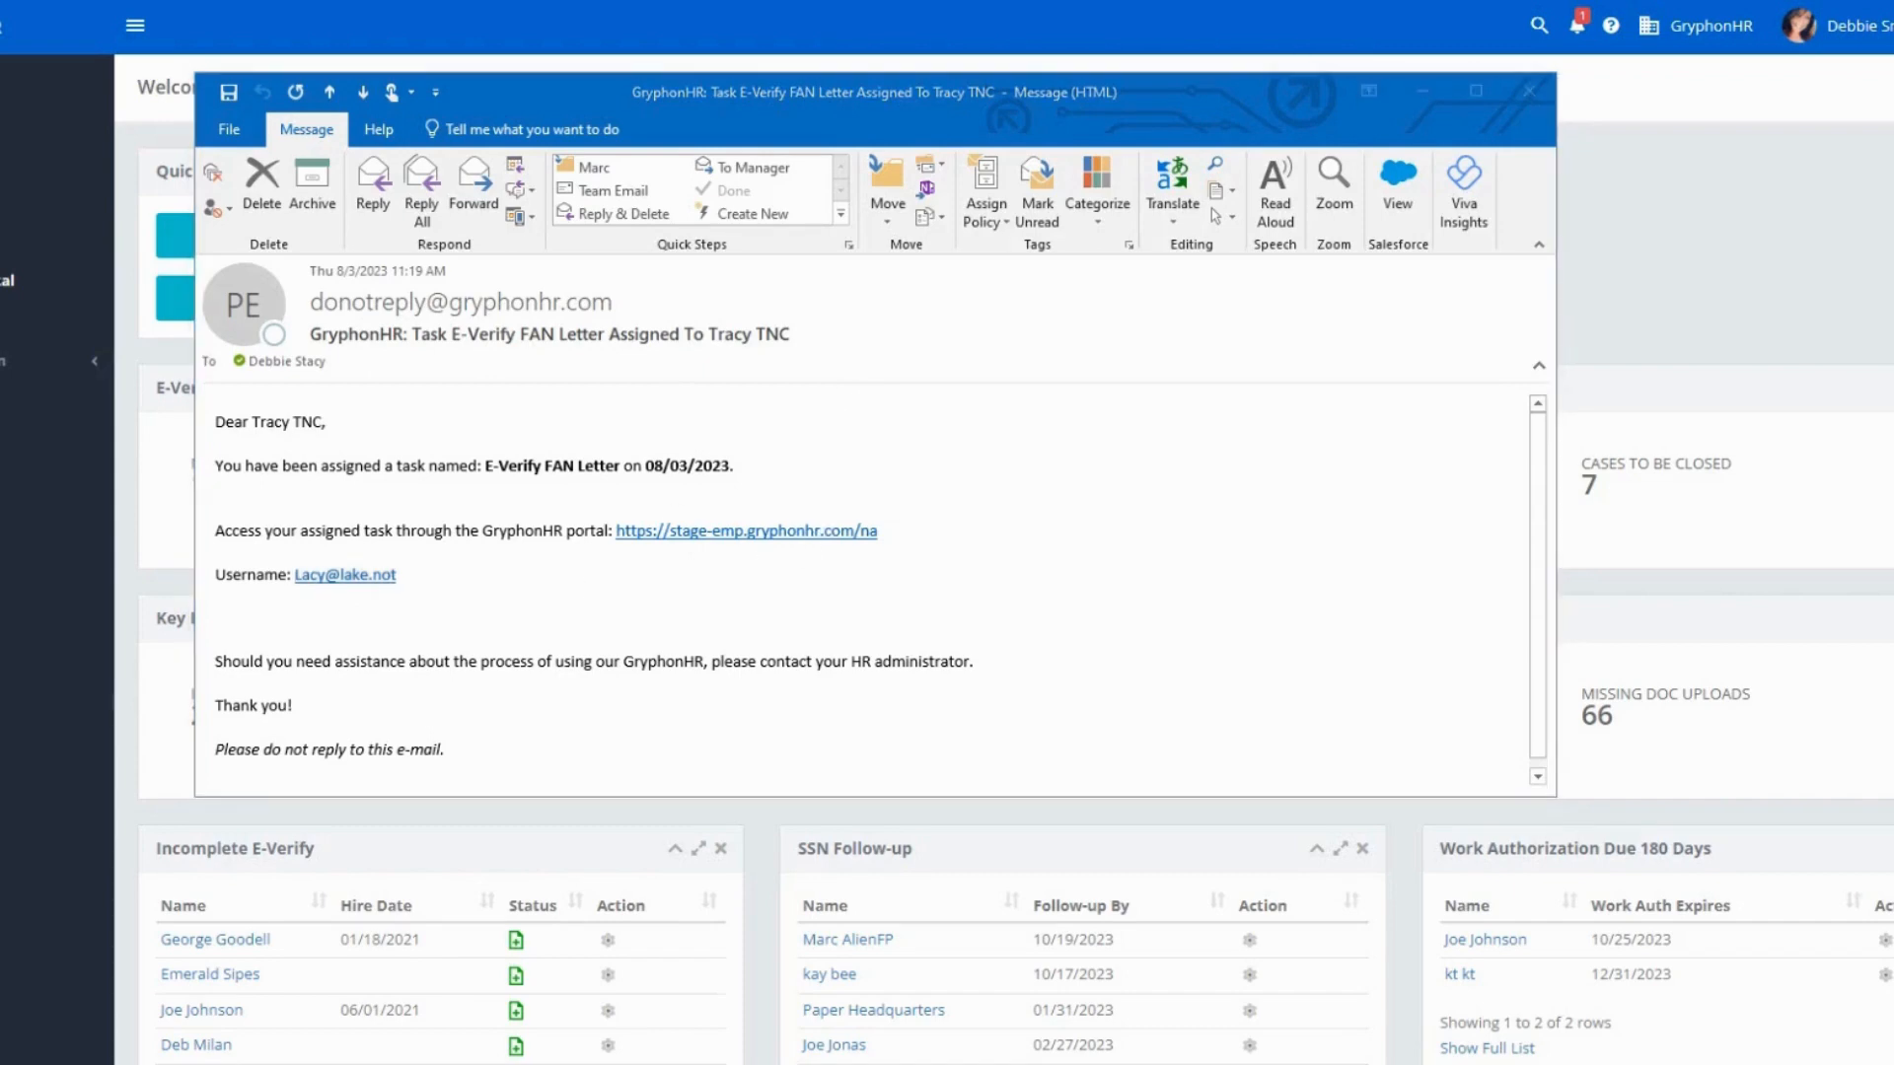
pyautogui.moveTo(0, 10); pyautogui.dragTo(934, 0)
pyautogui.click(339, 613)
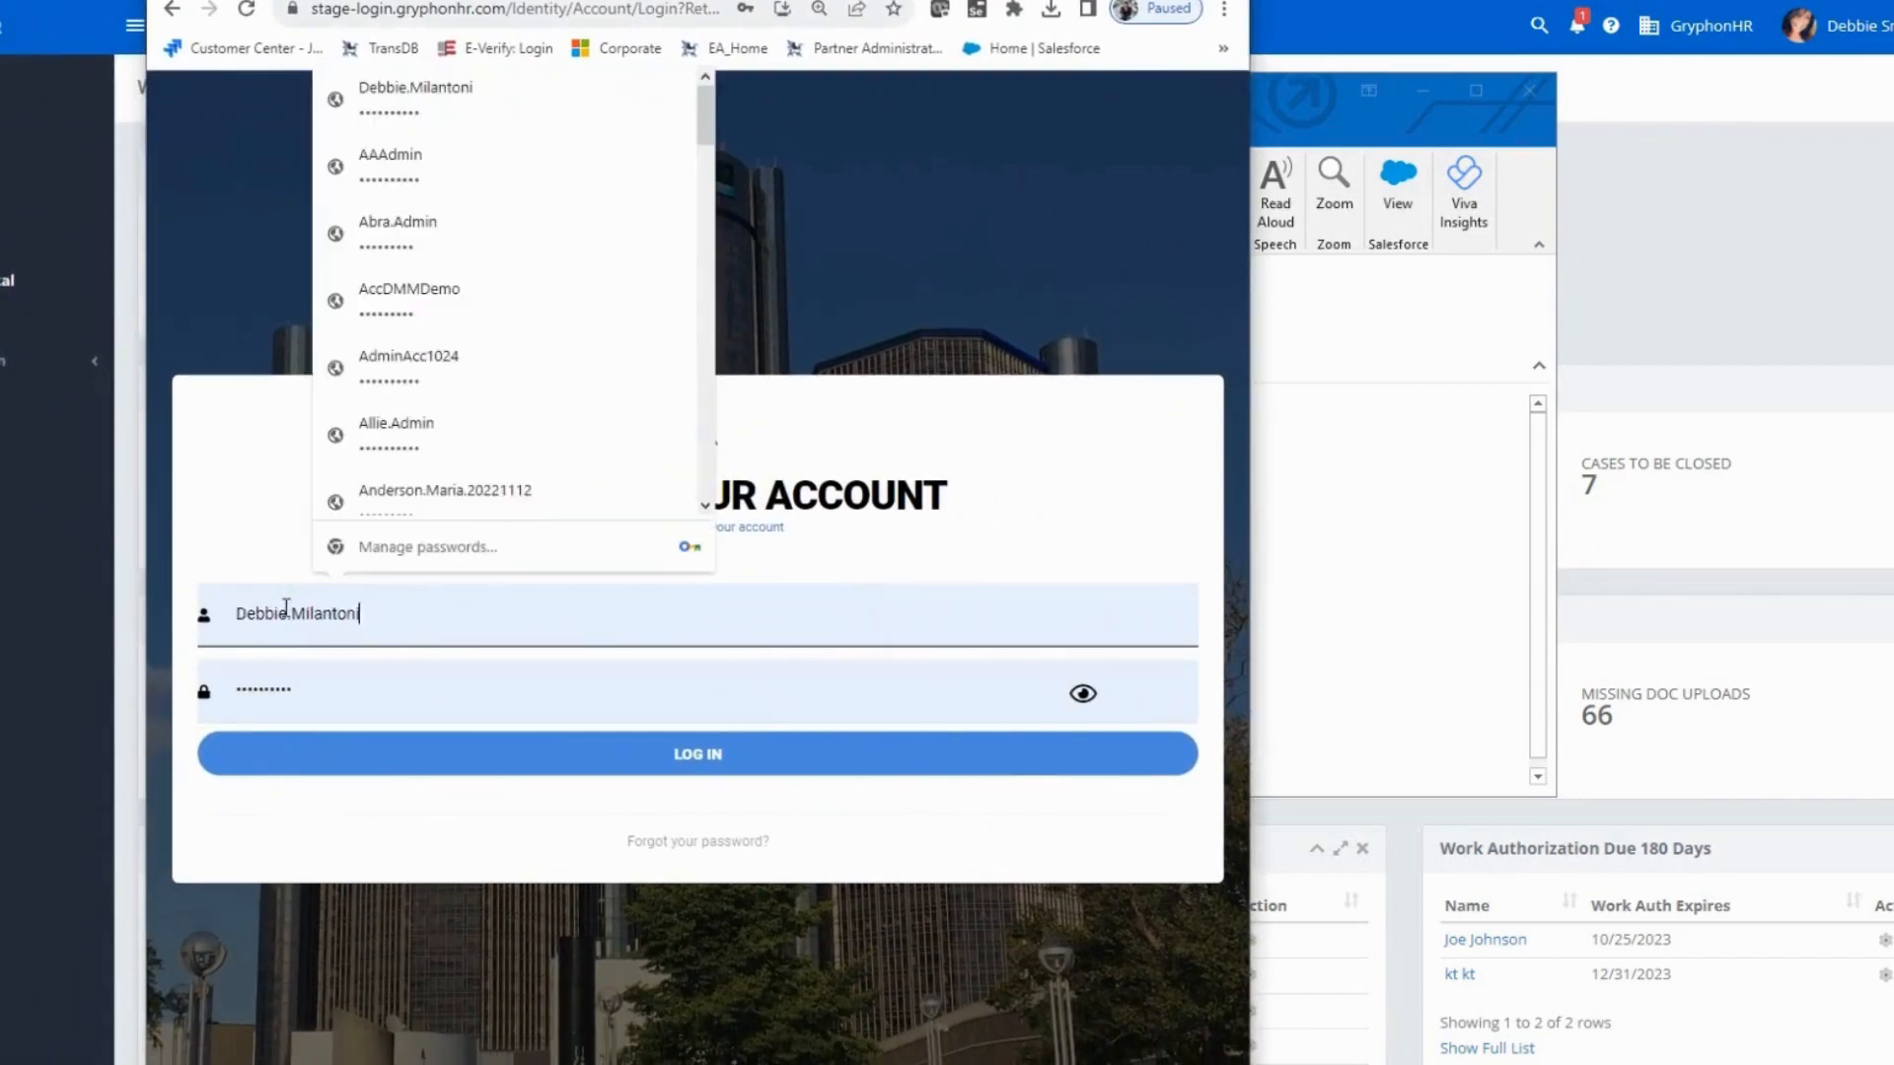
pyautogui.moveTo(339, 613); pyautogui.dragTo(217, 614)
pyautogui.hotkey('ctrl', 'v')
pyautogui.moveTo(319, 687); pyautogui.dragTo(185, 689)
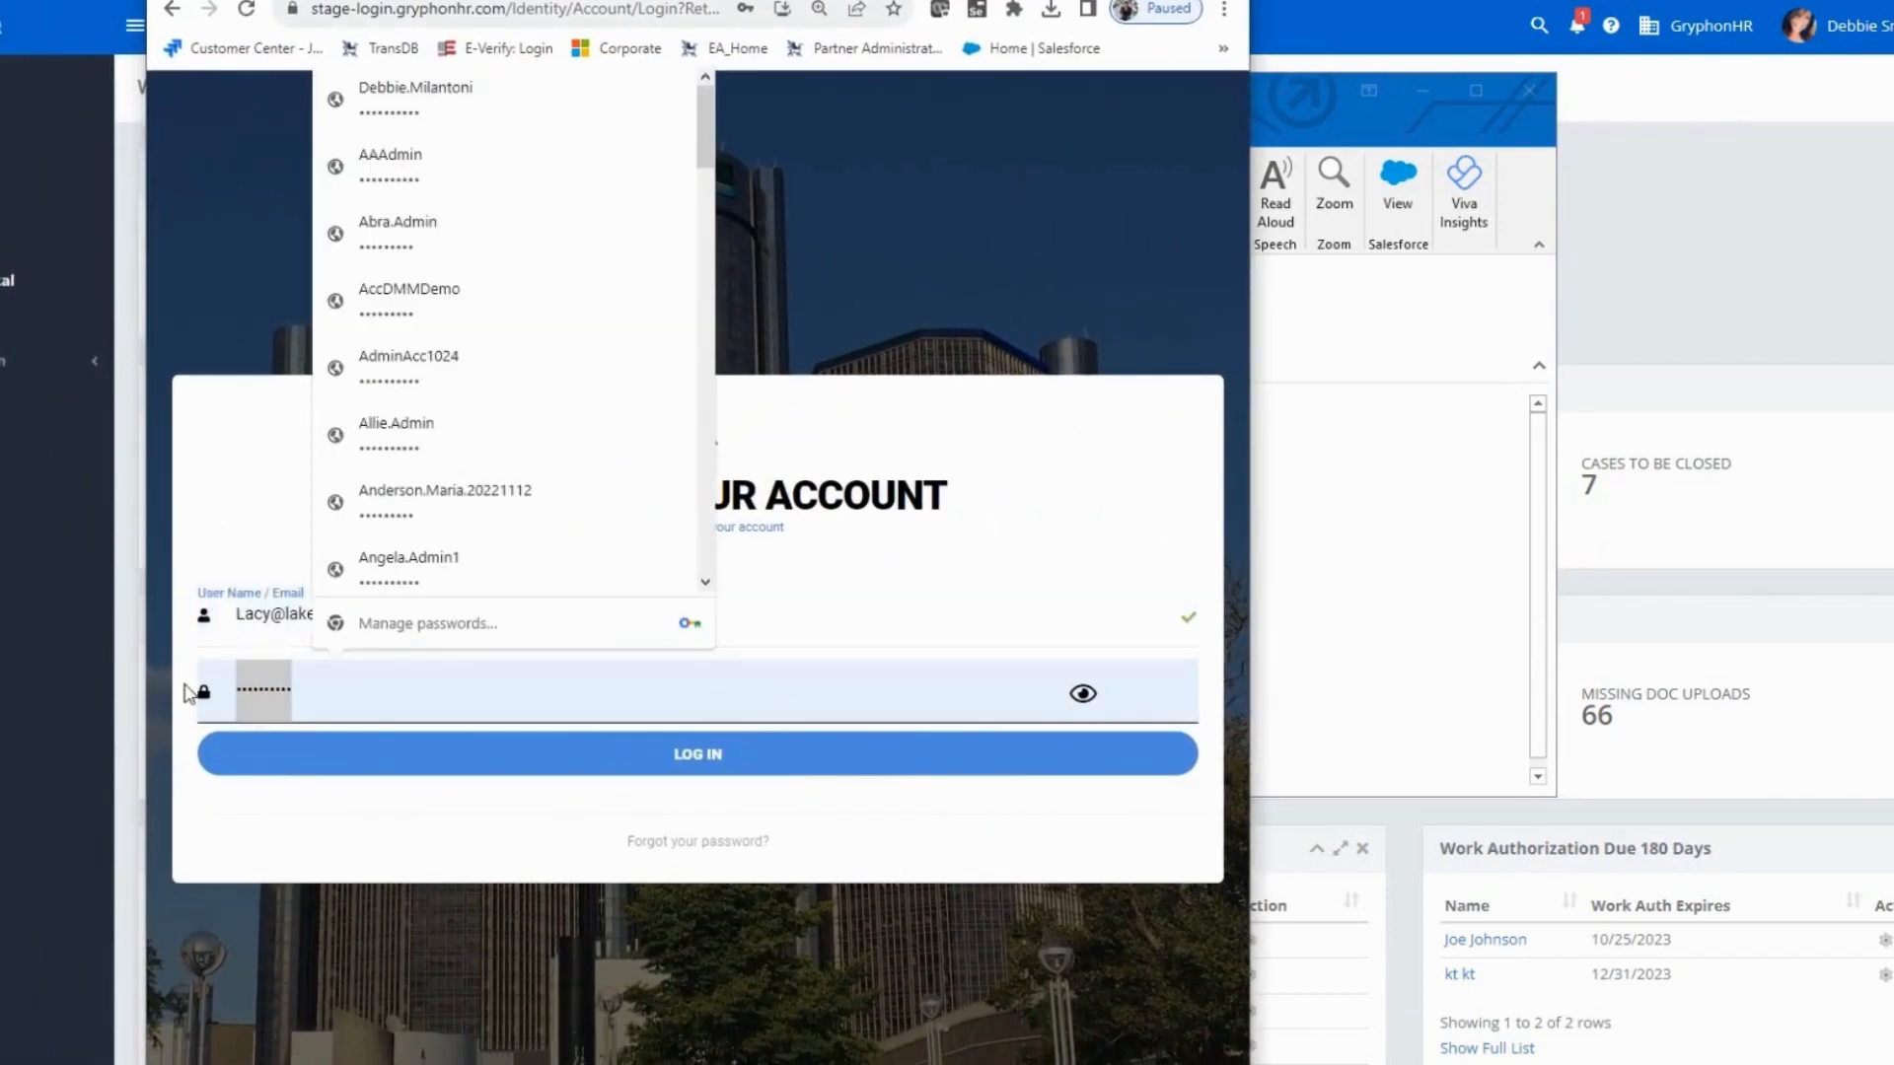
pyautogui.write('•••••')
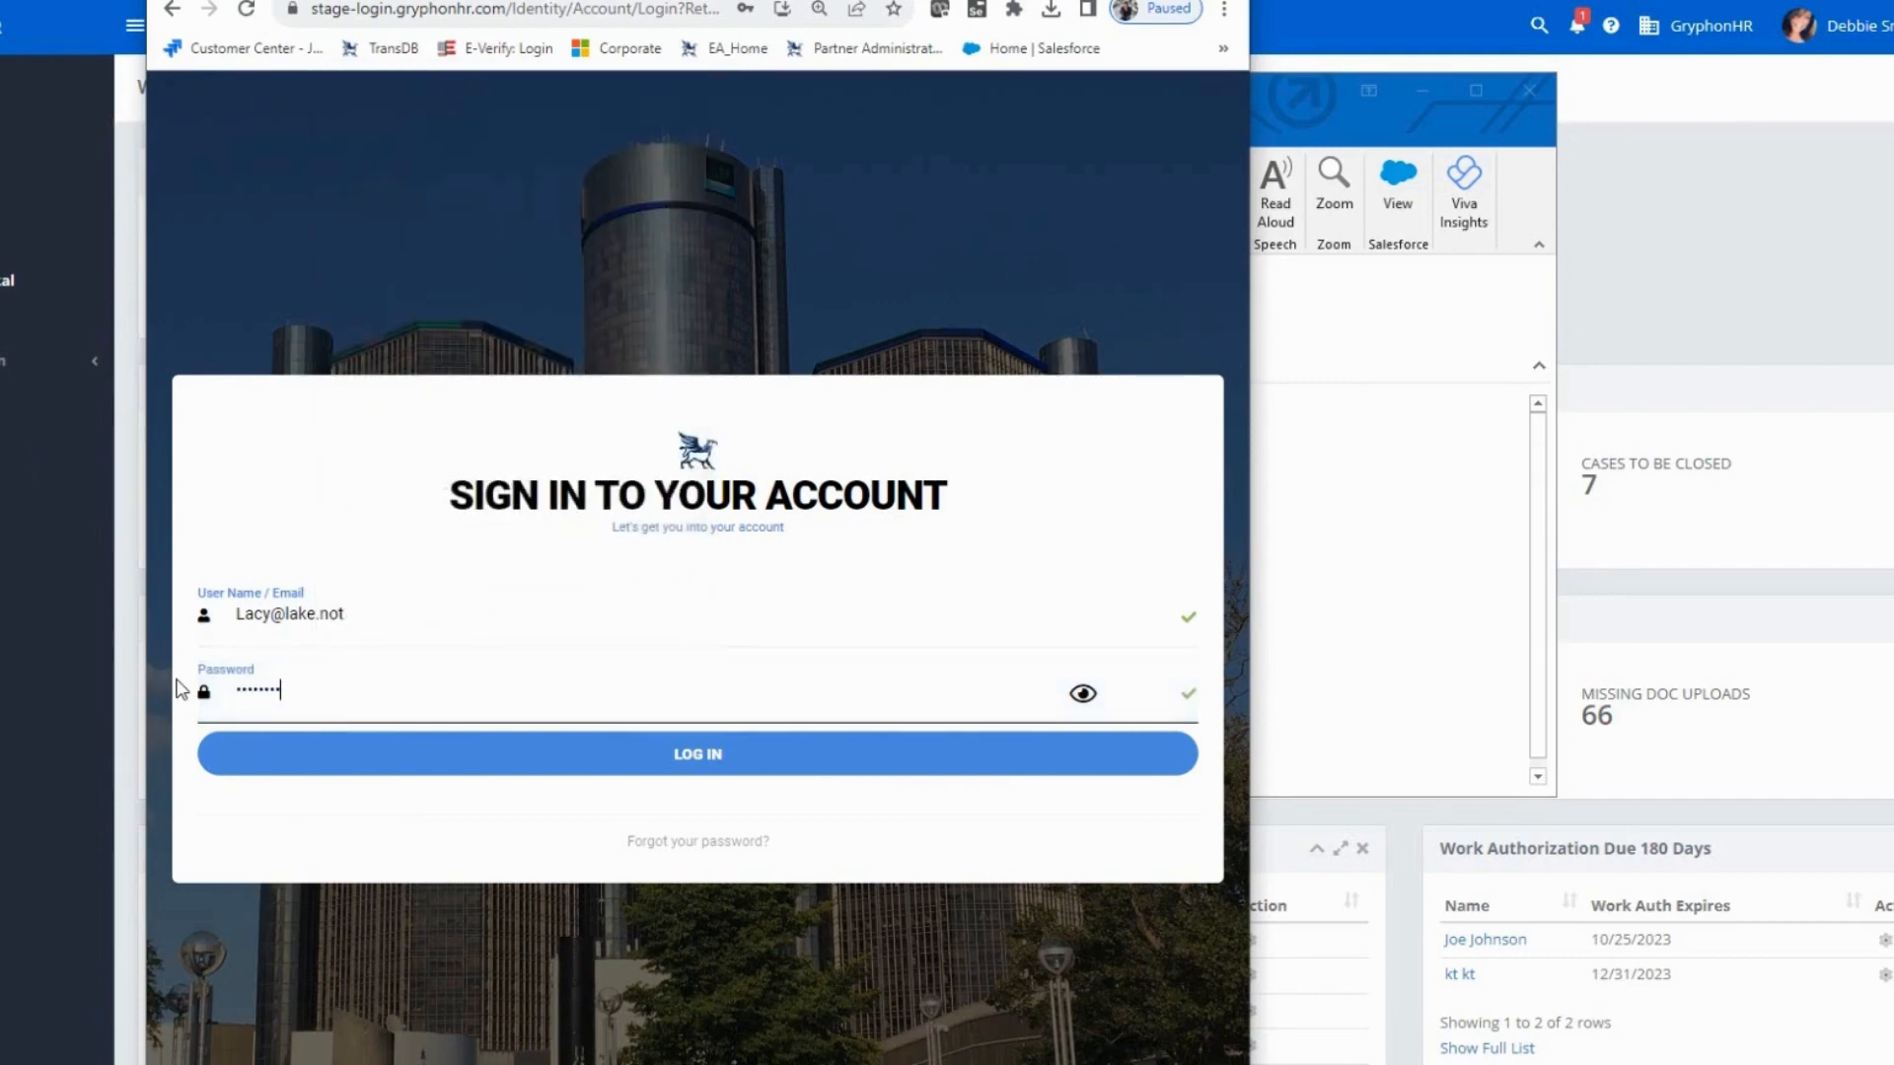
pyautogui.write('•')
pyautogui.press('Return')
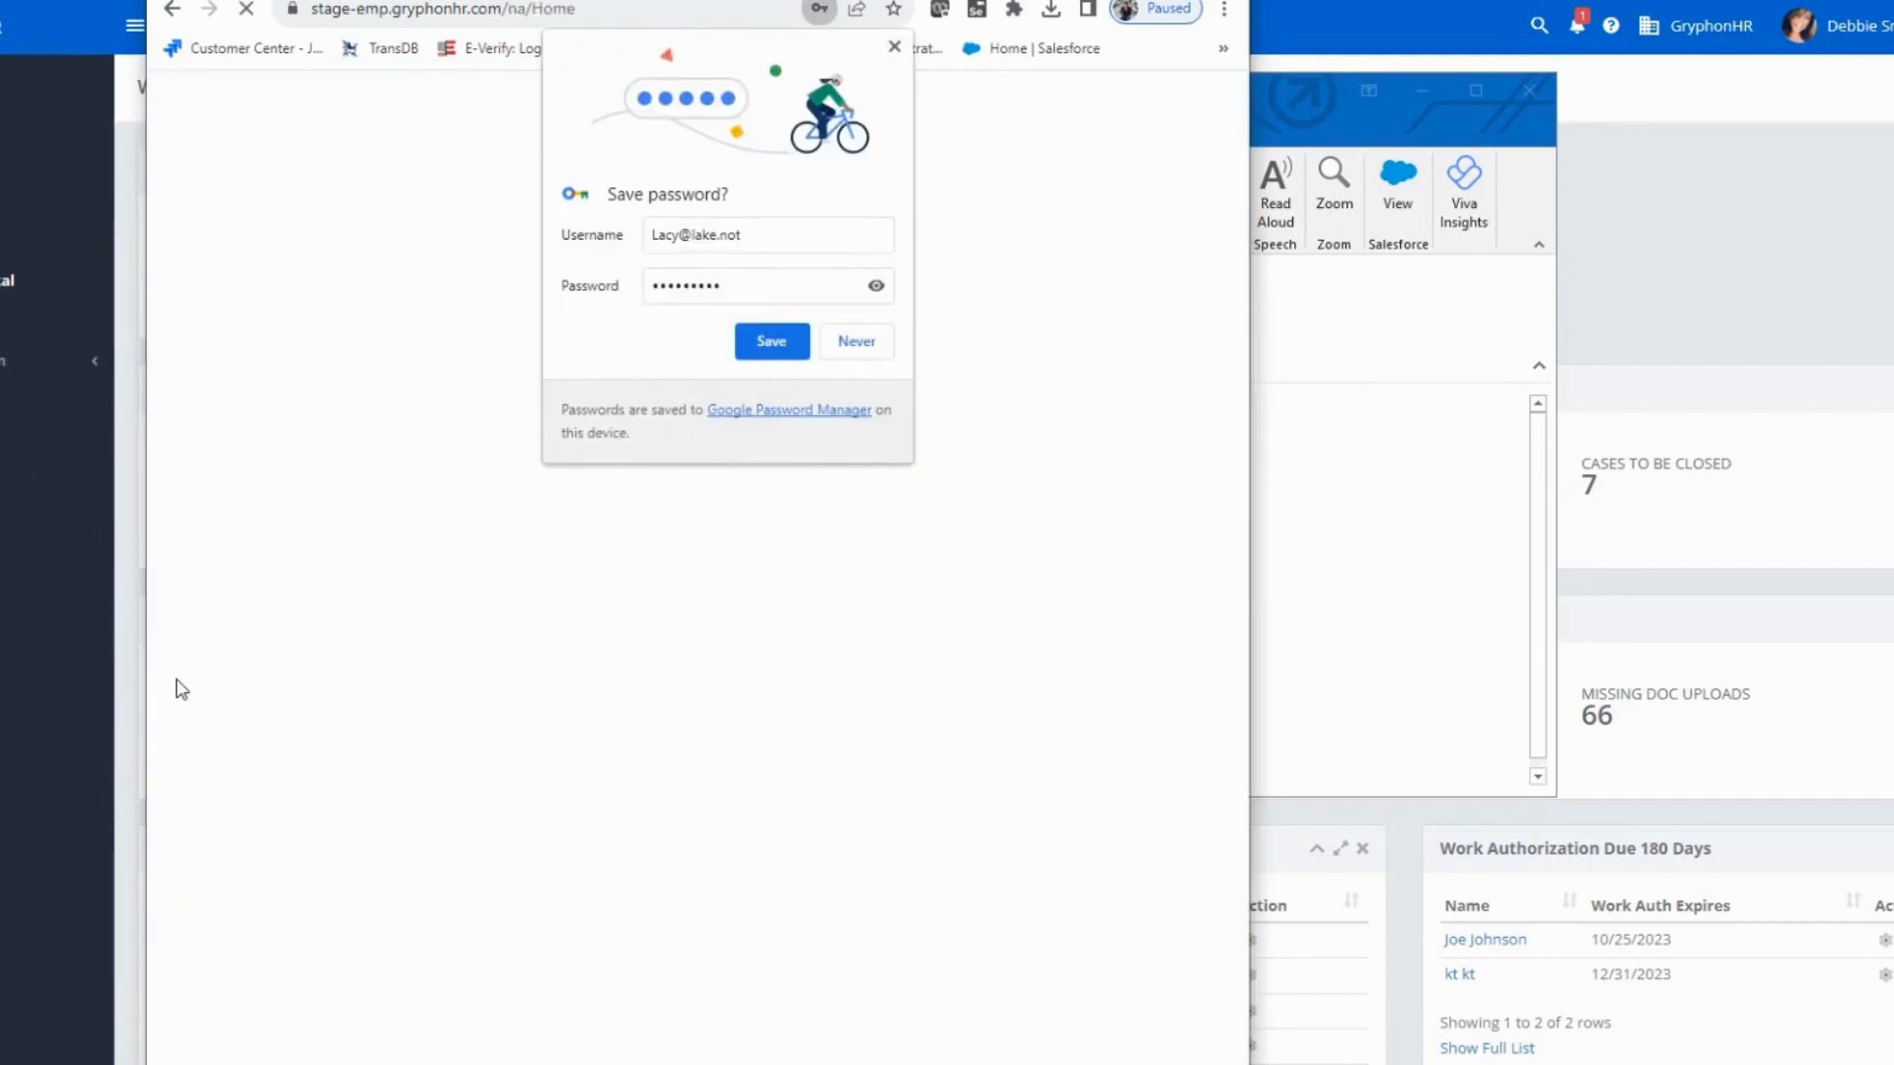
pyautogui.click(854, 343)
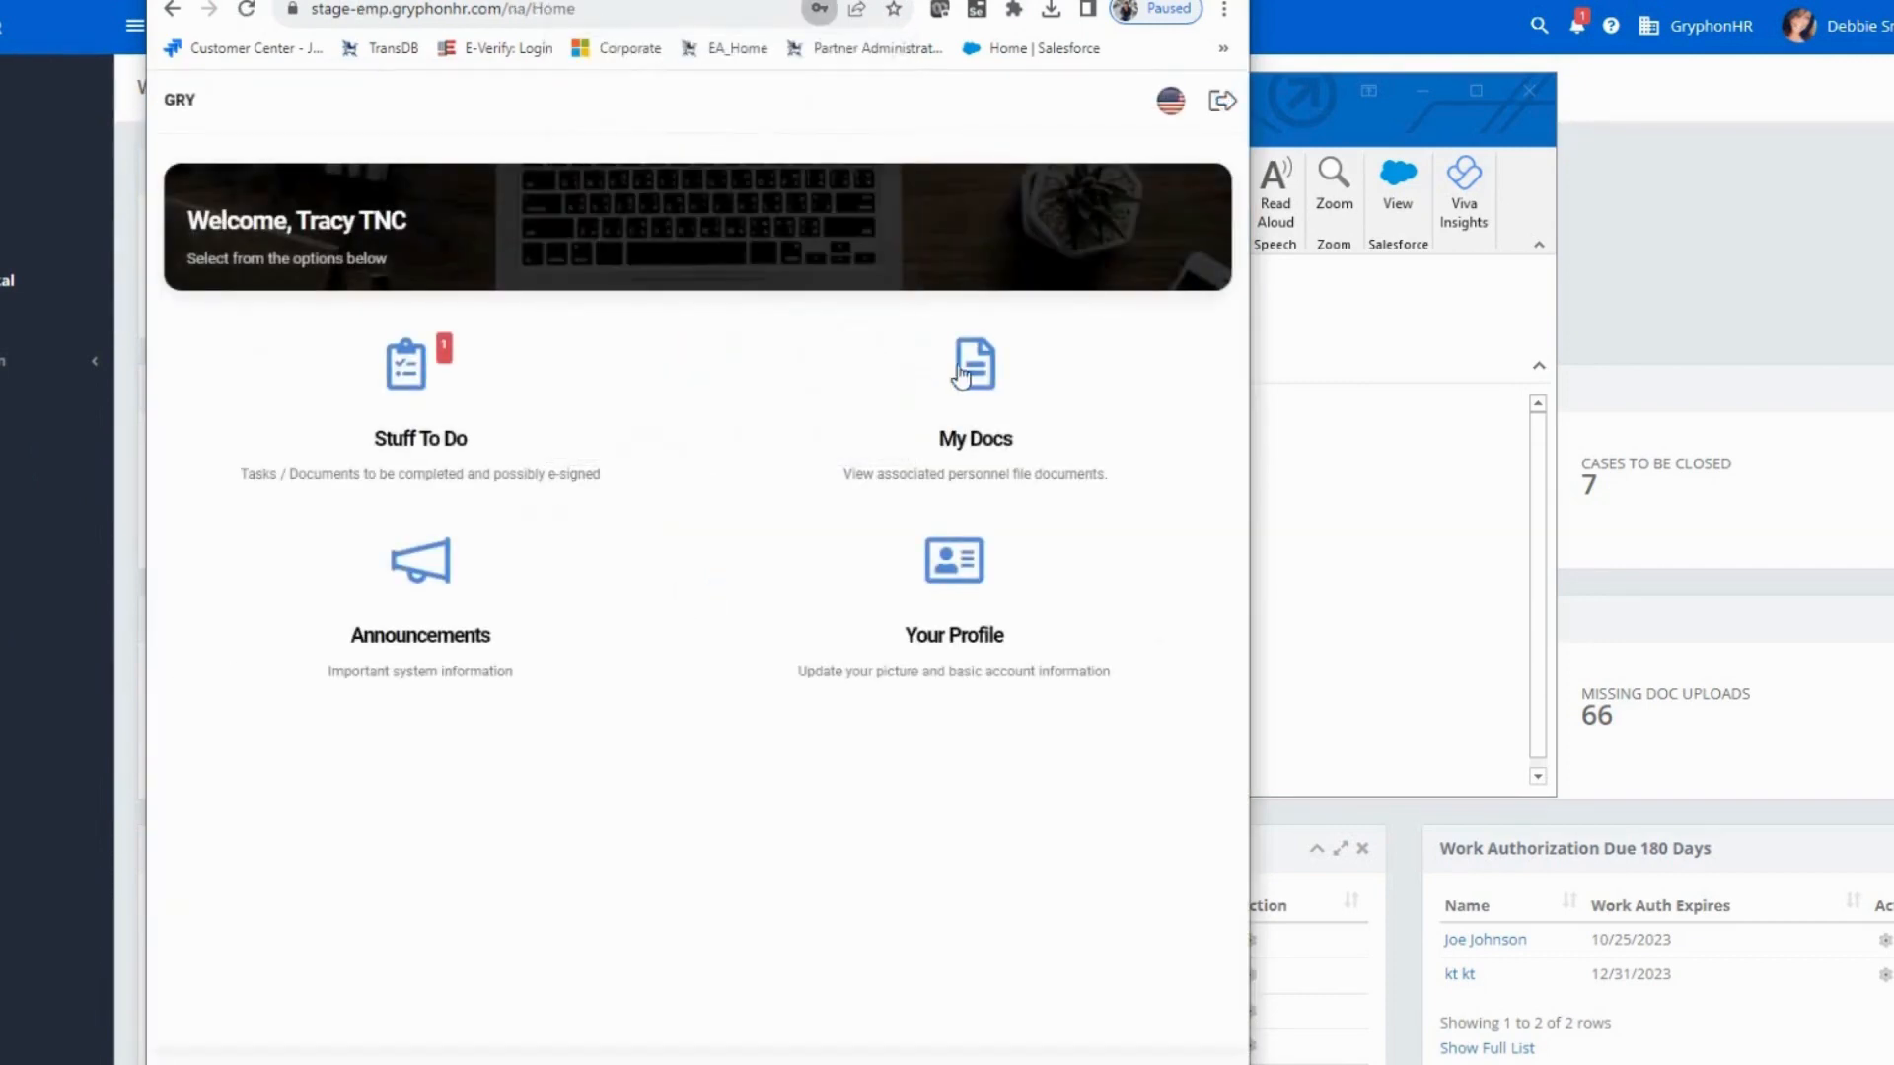
# Open the E-Verify FAN Letter task from Stuff To Do and read through the Further Action Notice.
pyautogui.click(446, 365)
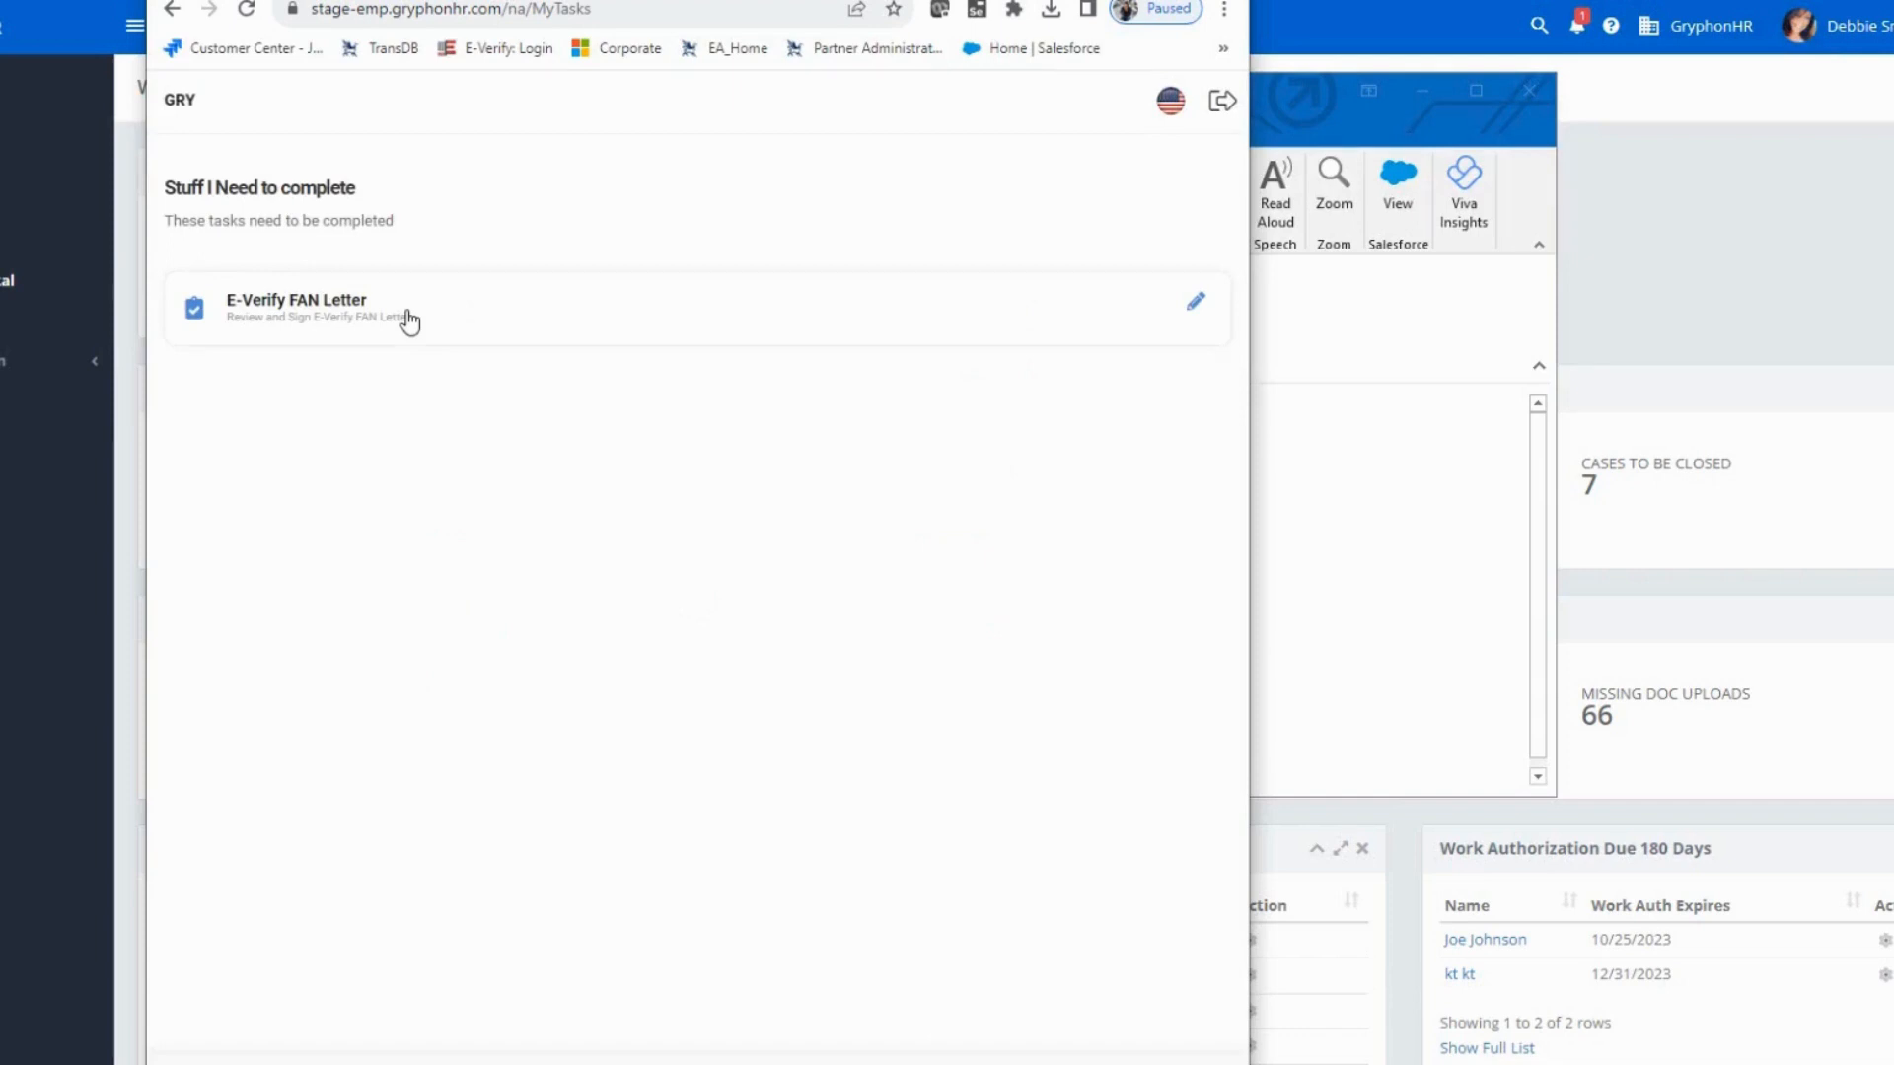
pyautogui.click(409, 322)
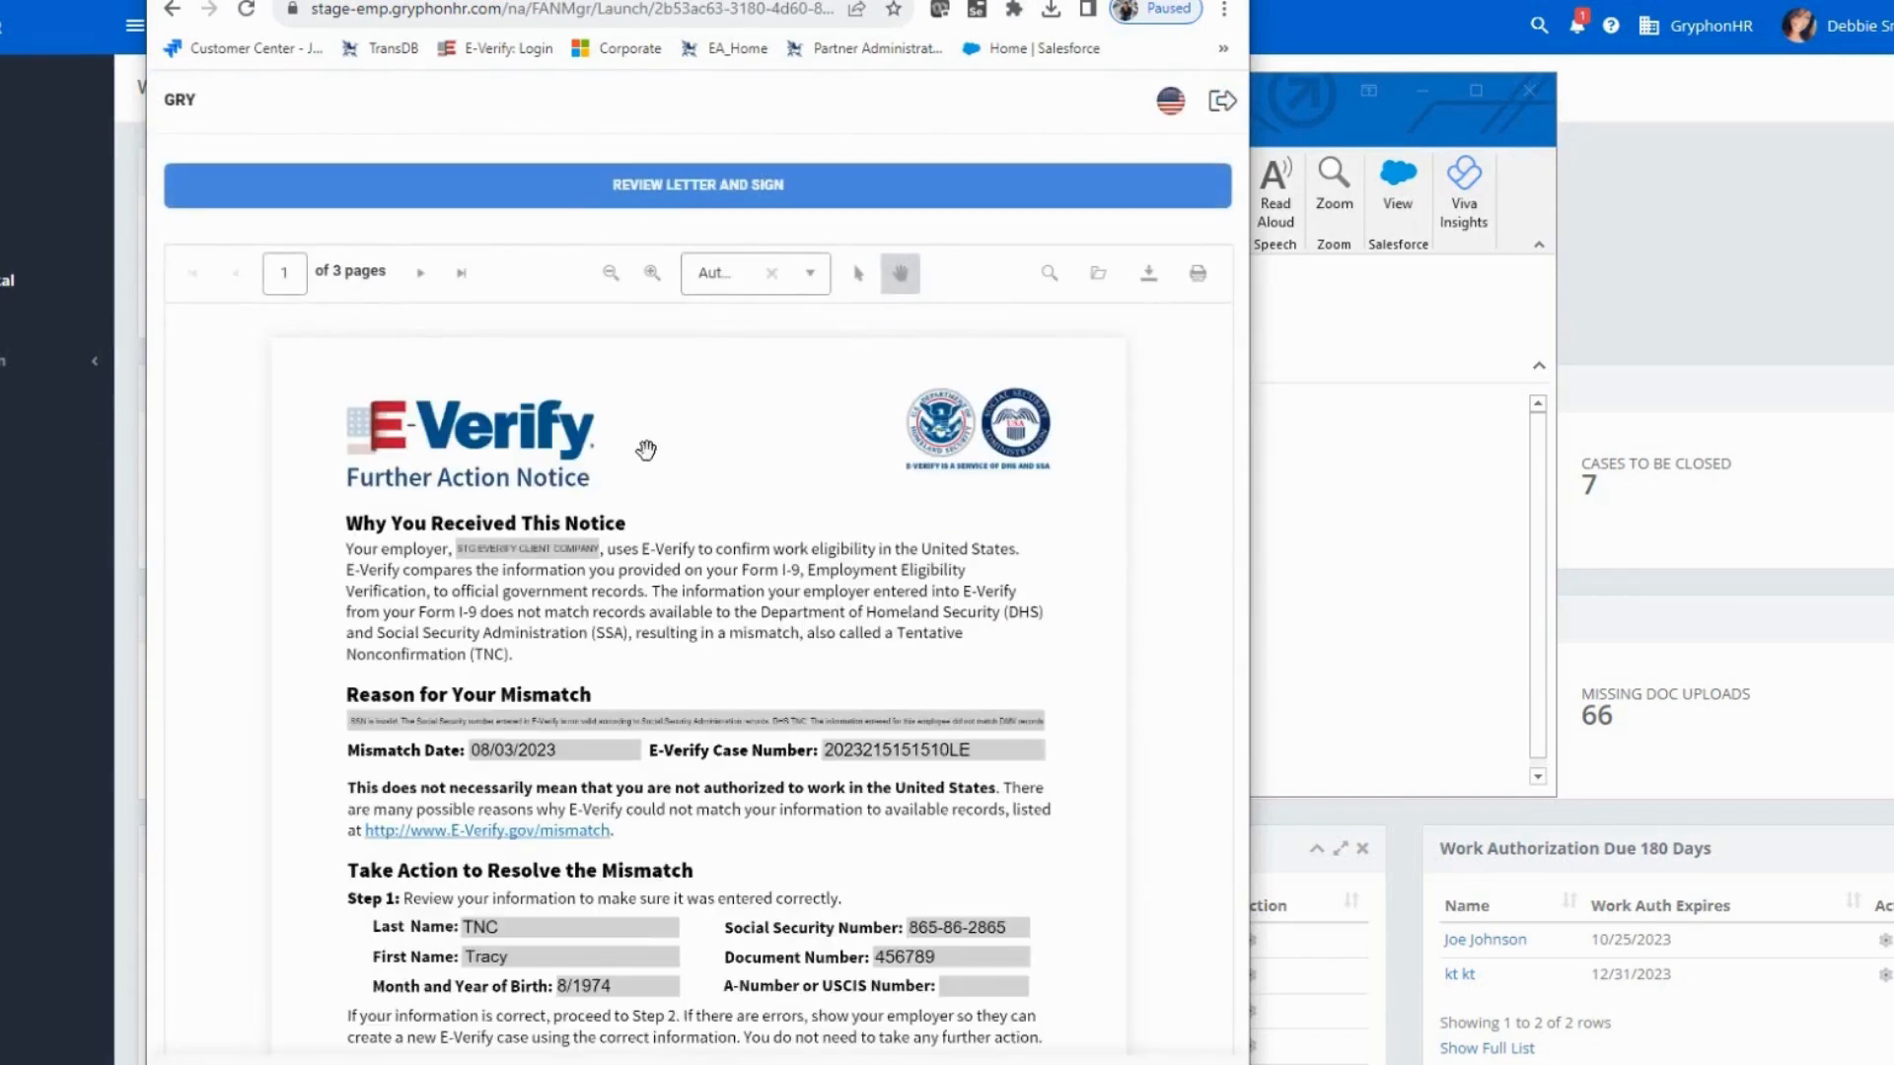
pyautogui.scroll(-2, 656, 530)
pyautogui.scroll(-2, 657, 530)
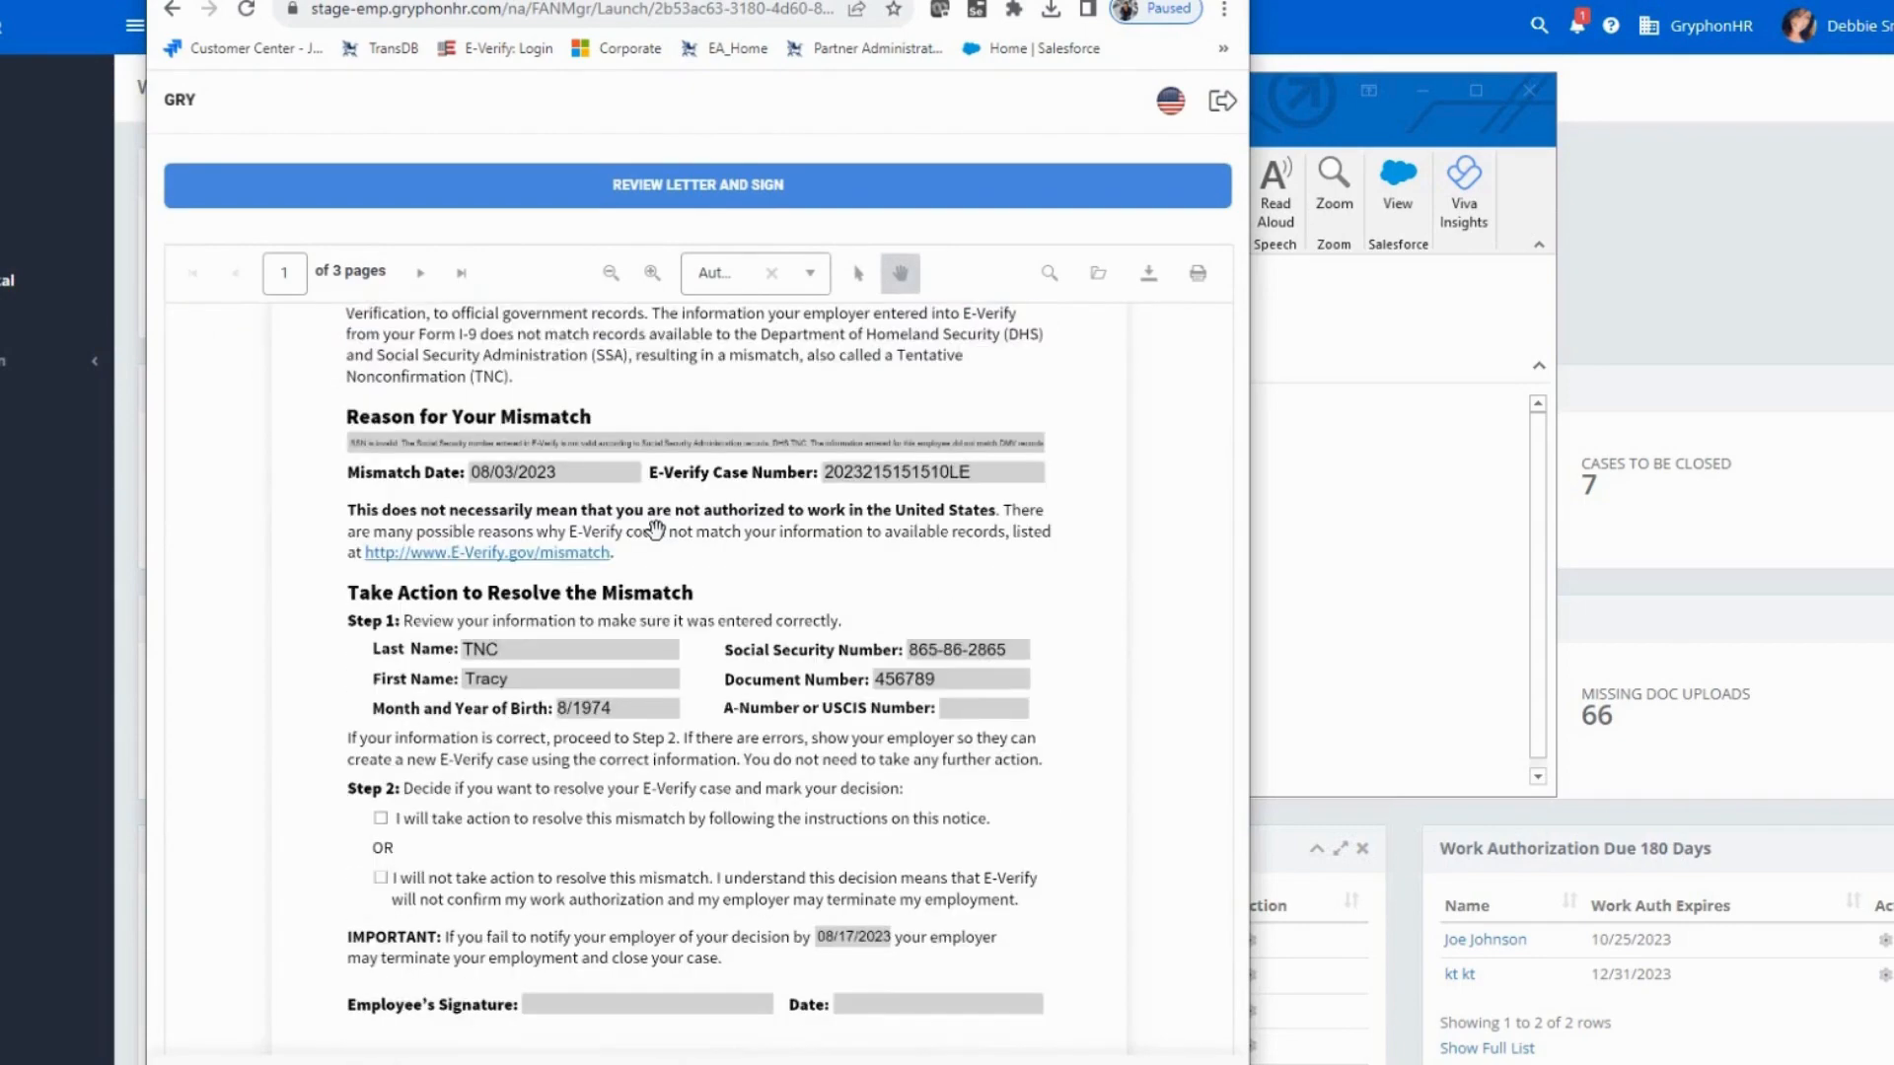
pyautogui.scroll(-6, 733, 533)
pyautogui.scroll(-15, 735, 533)
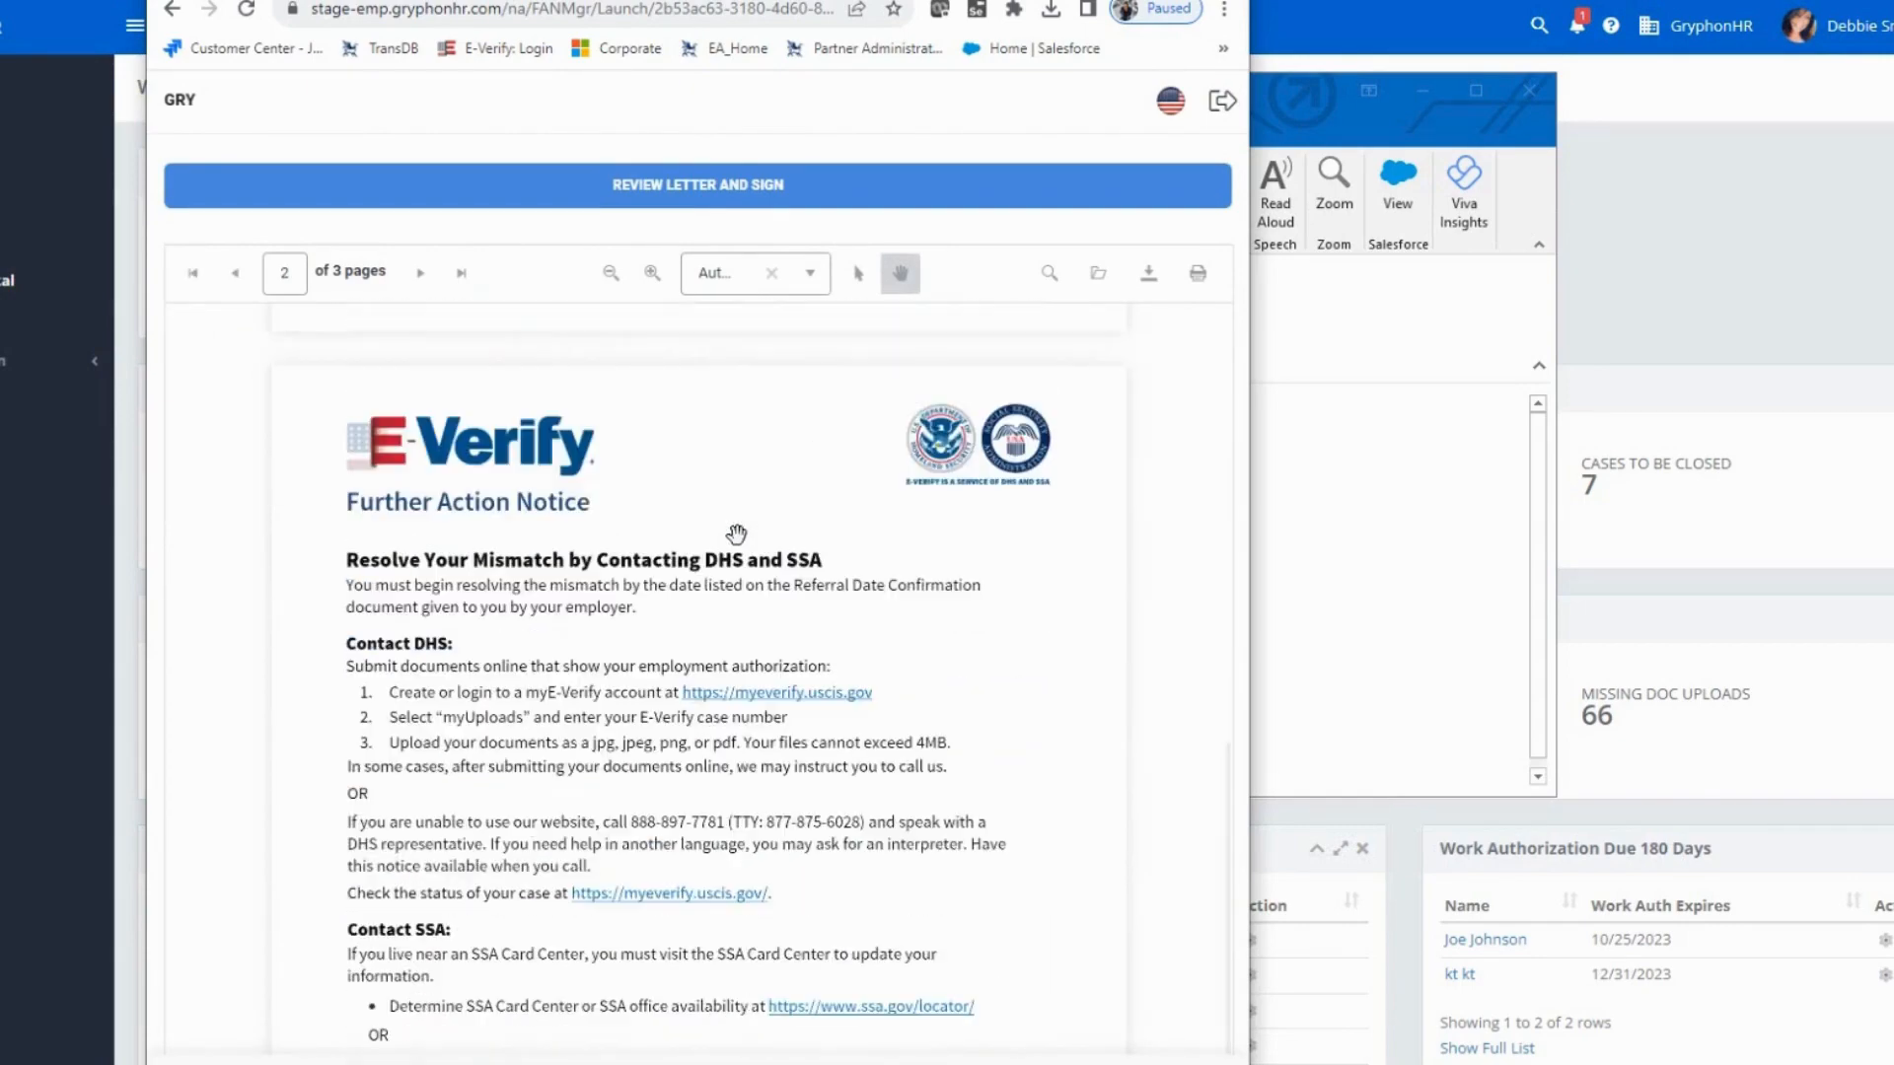
pyautogui.scroll(-10, 735, 533)
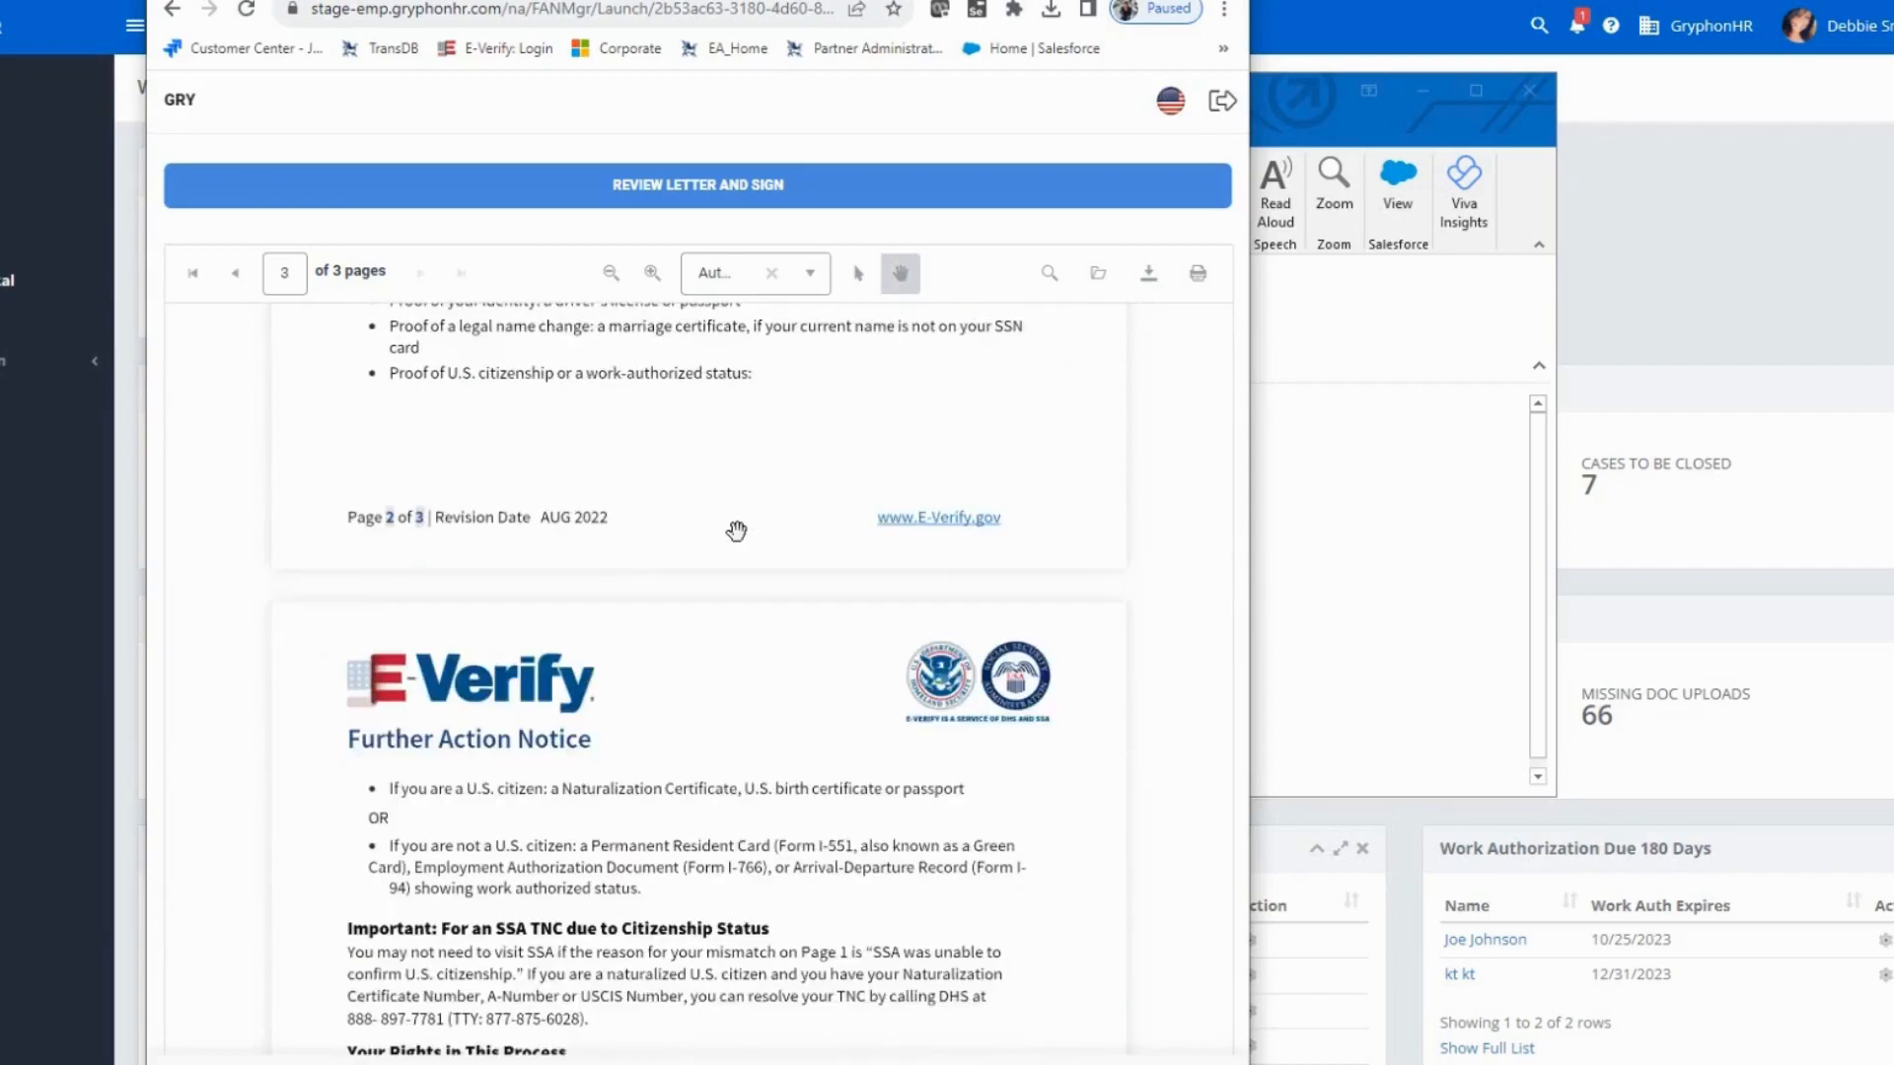
pyautogui.scroll(20, 709, 508)
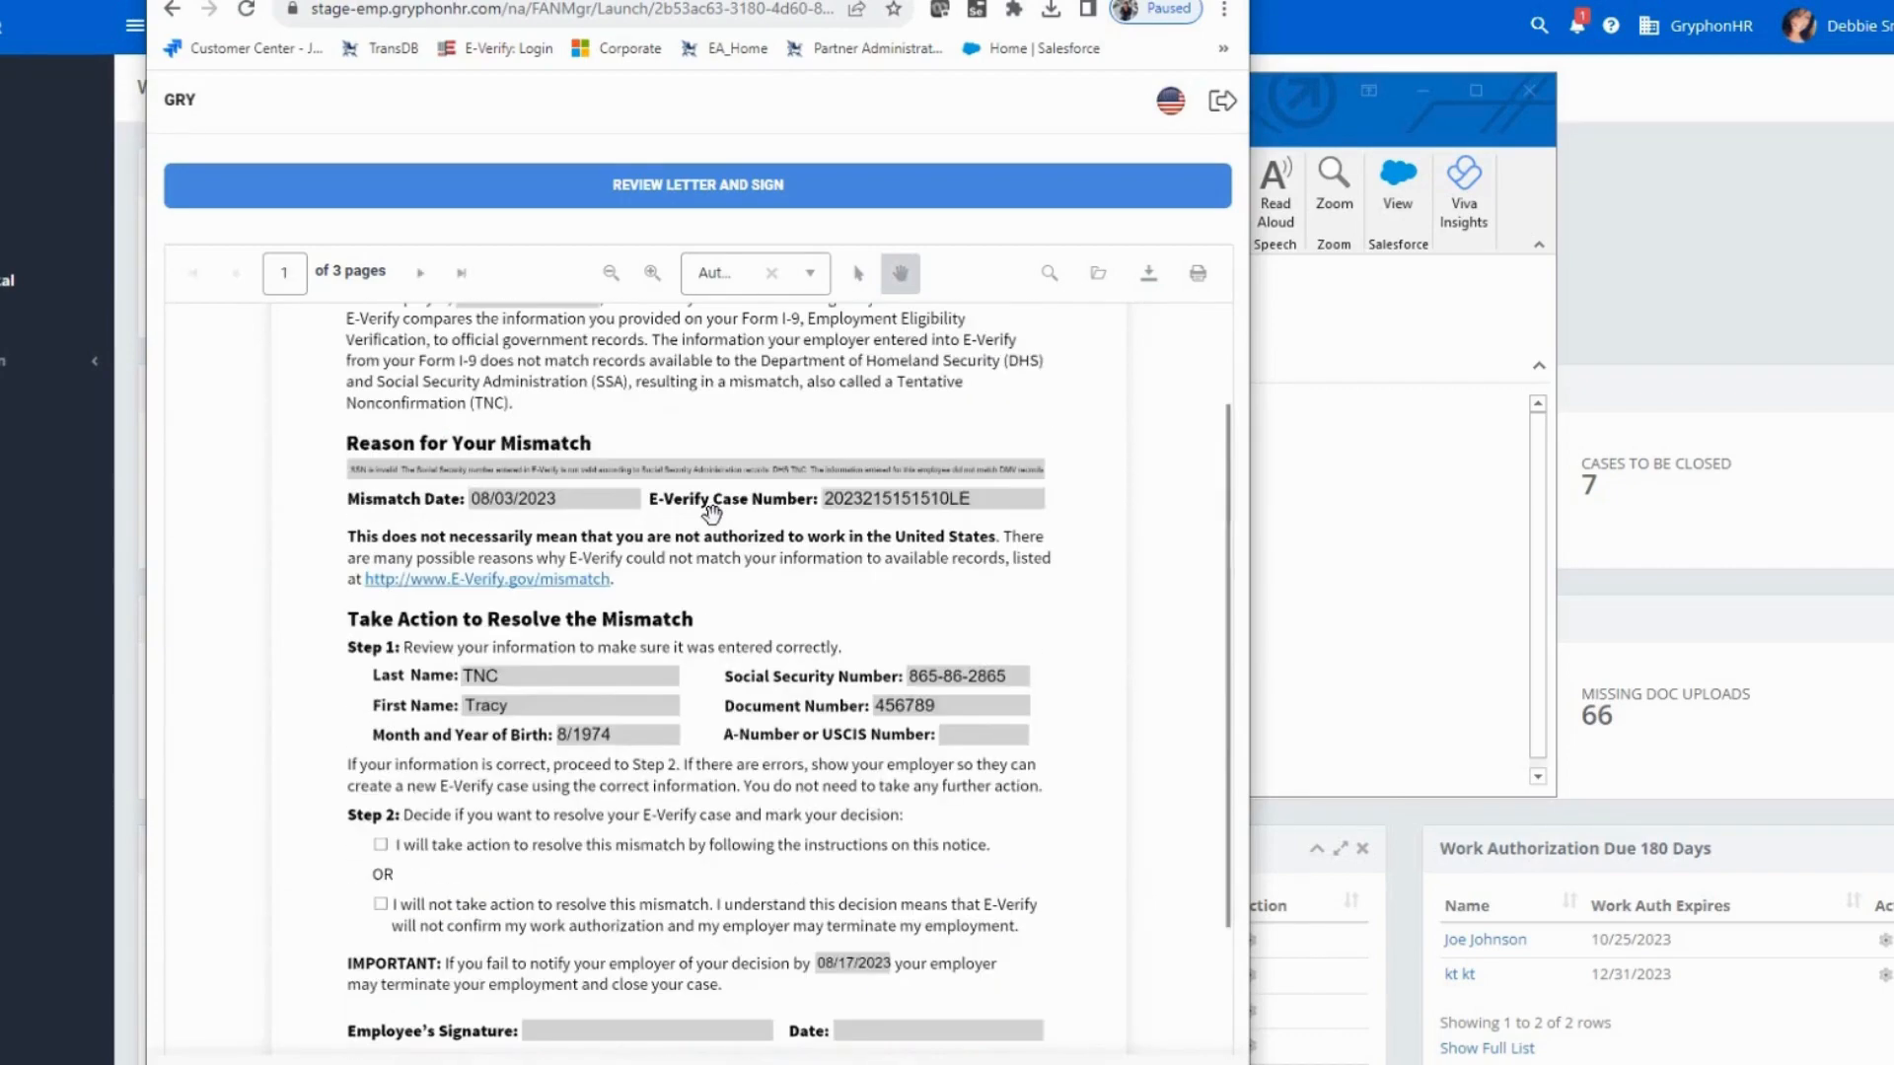
# Sign the FAN letter with the option to take action to resolve the case, and submit the decision.
pyautogui.click(703, 185)
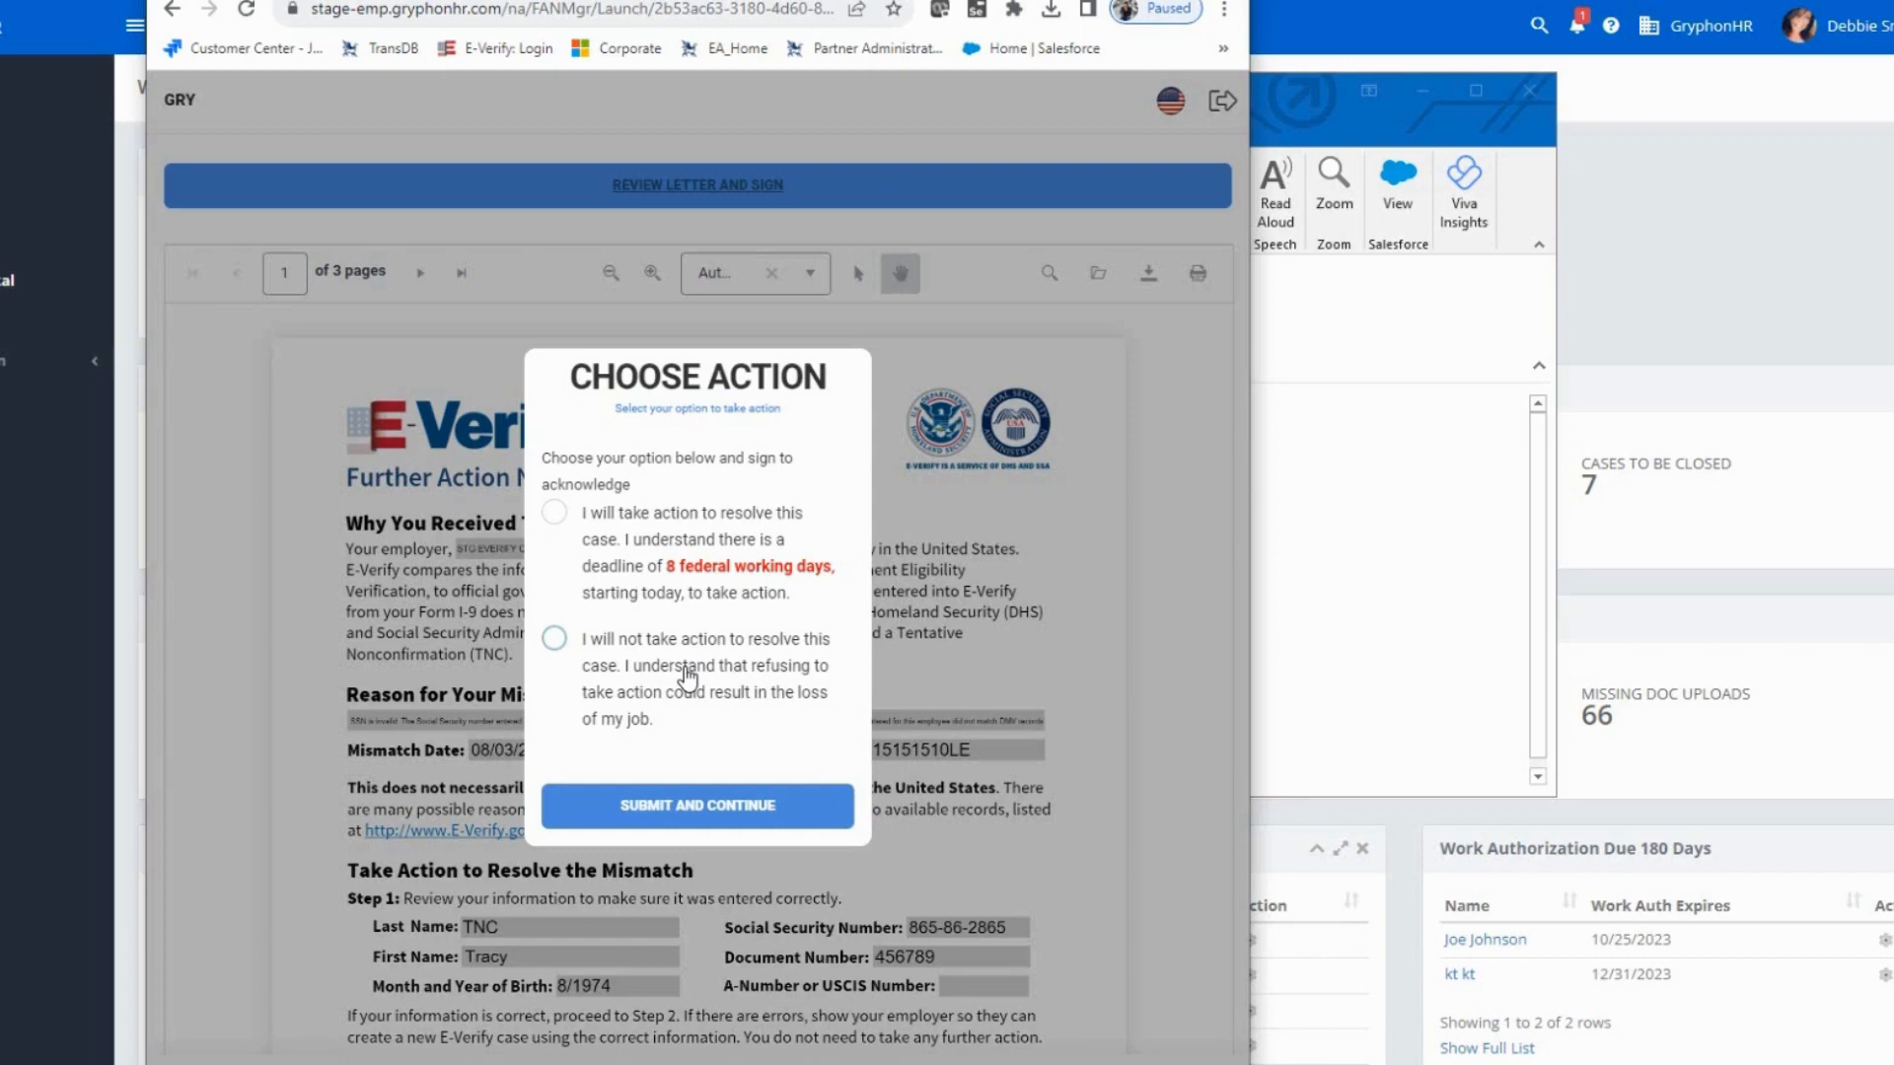
pyautogui.click(555, 515)
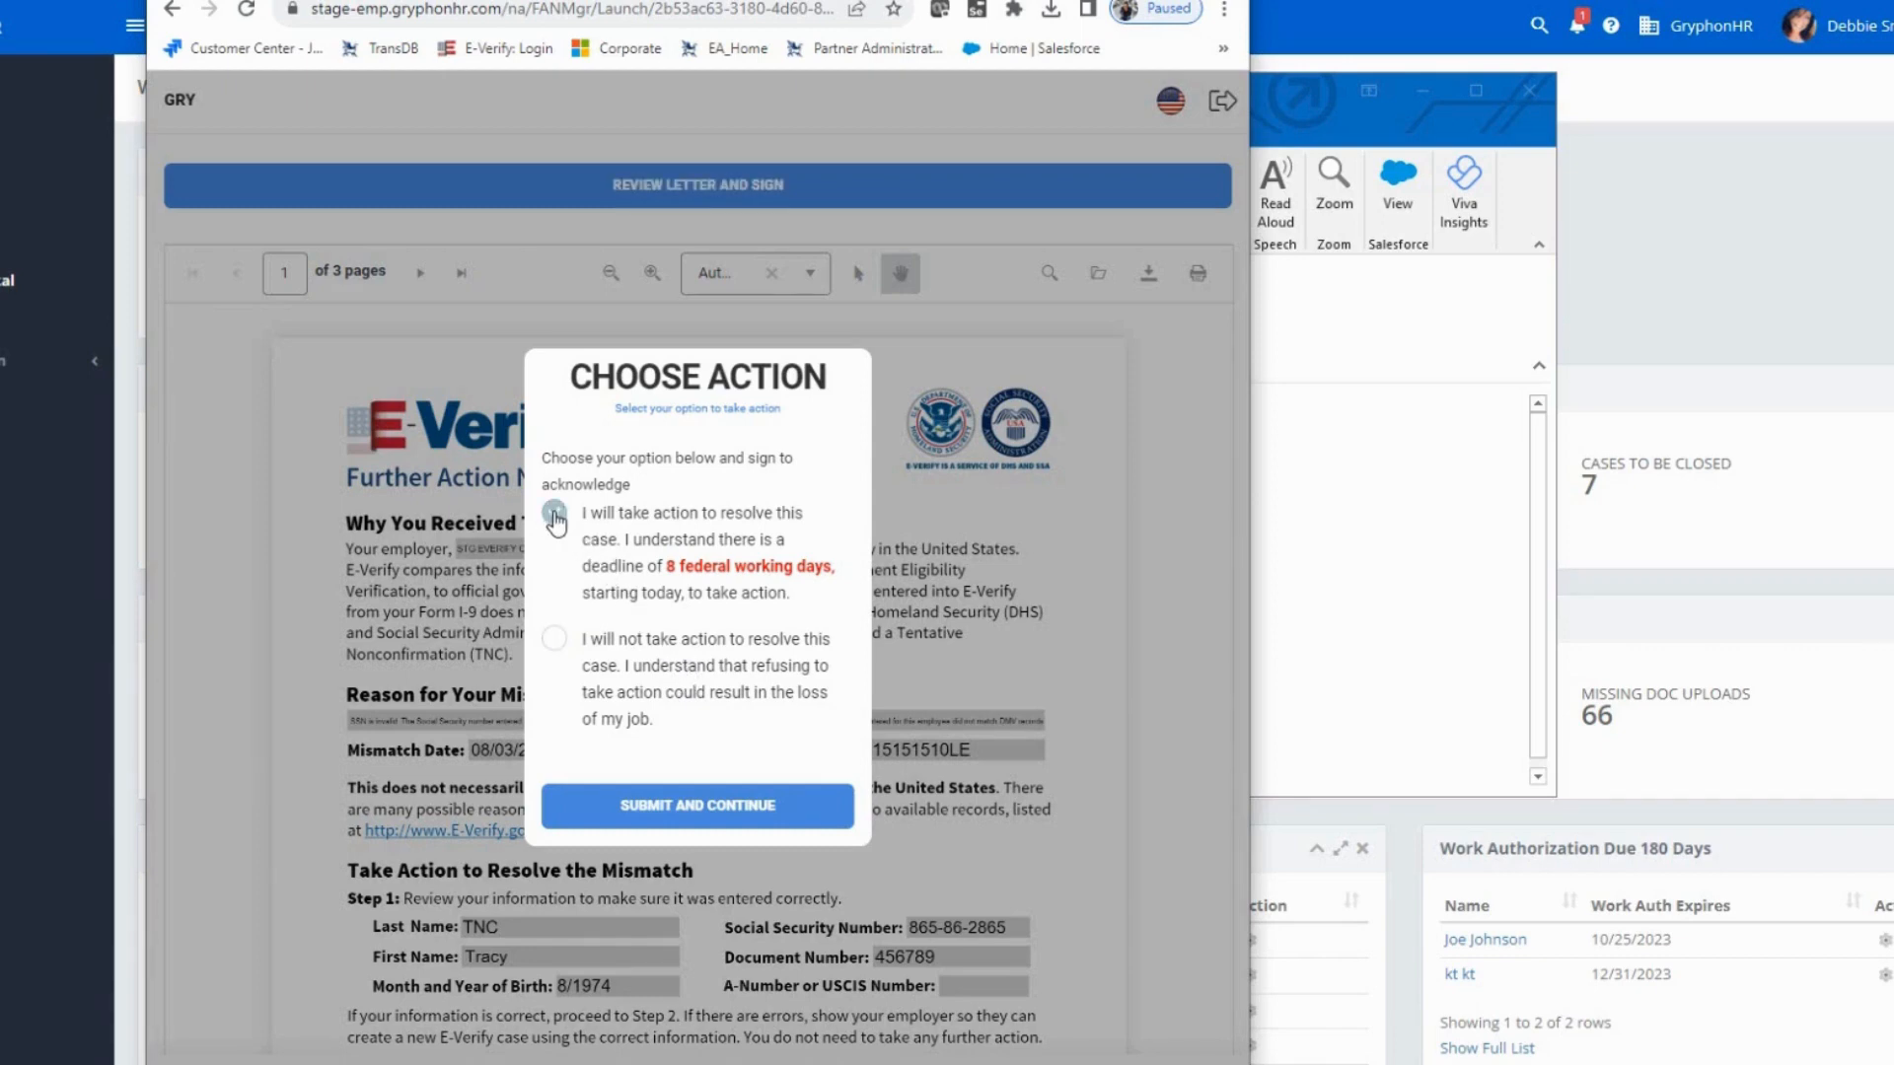
pyautogui.click(703, 809)
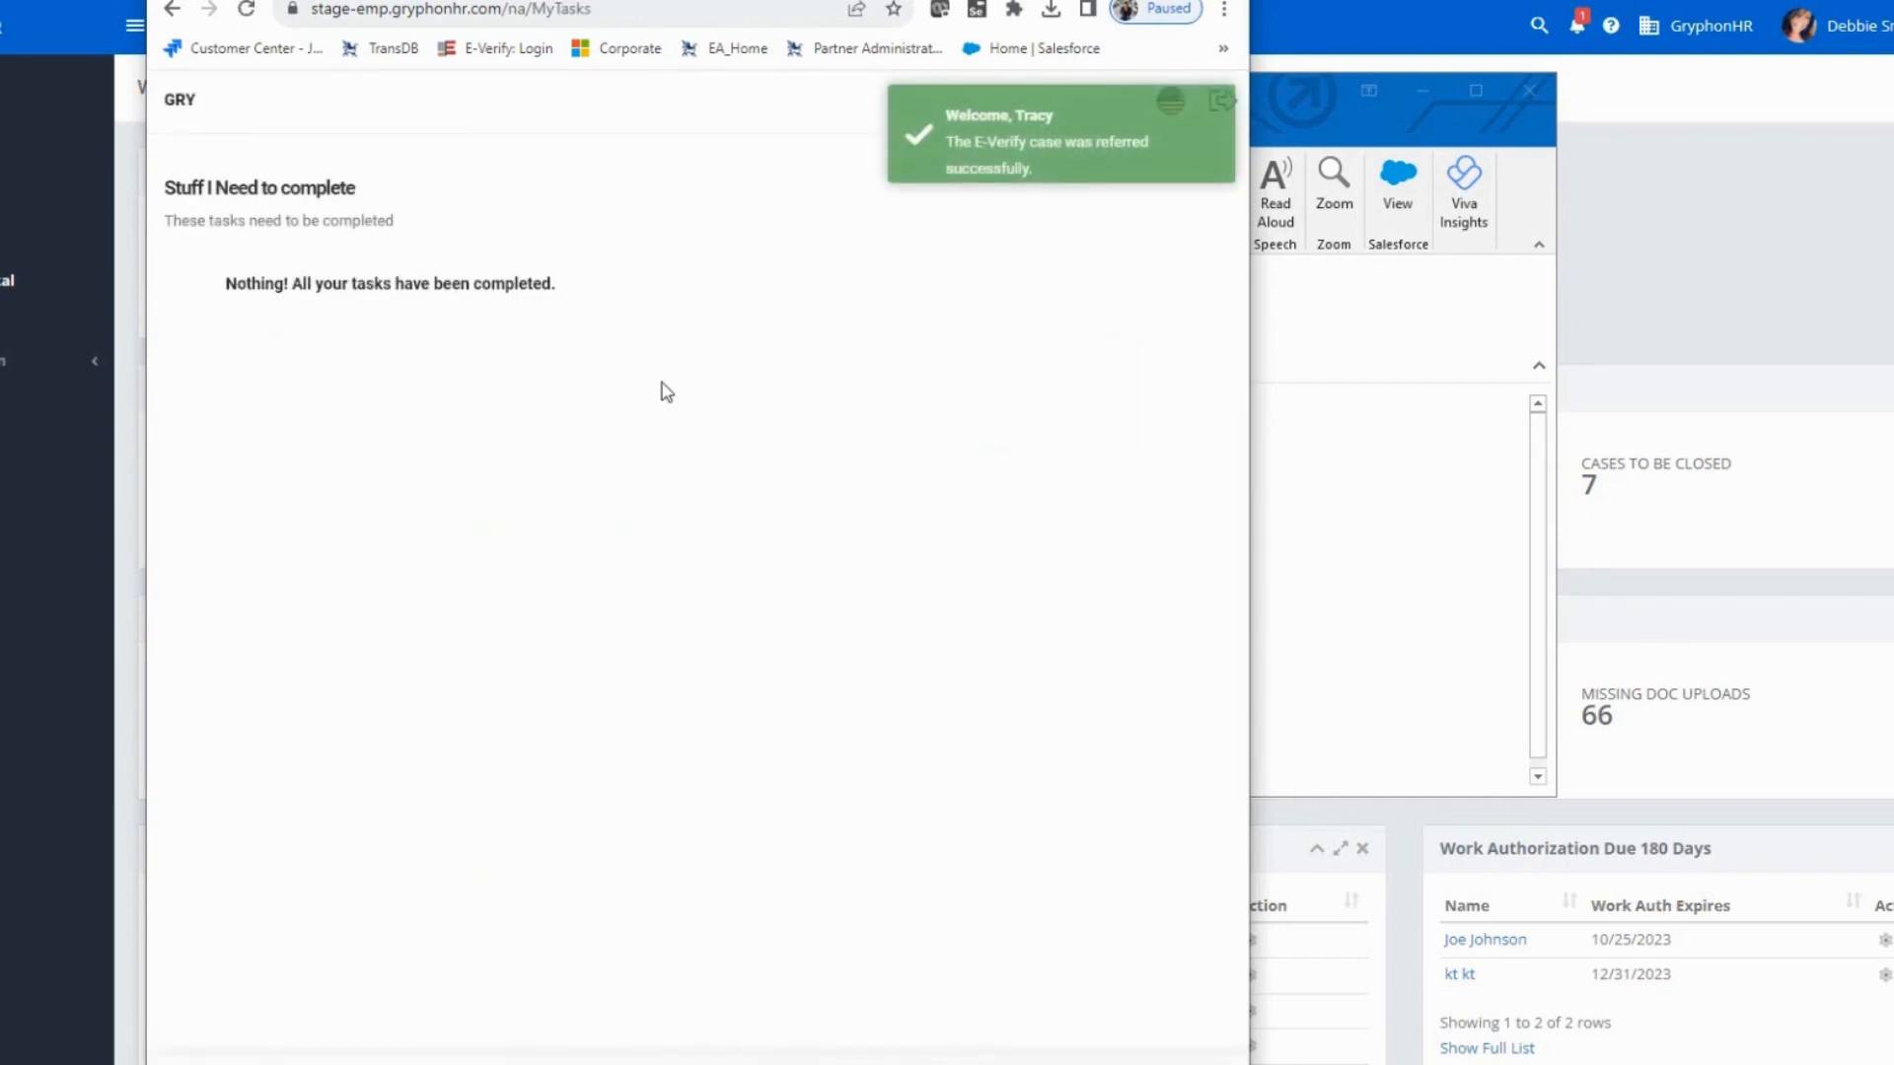
# View the completed E-Verify FAN Letter in My Documents and return to the document list.
pyautogui.moveTo(928, 0); pyautogui.dragTo(921, 0)
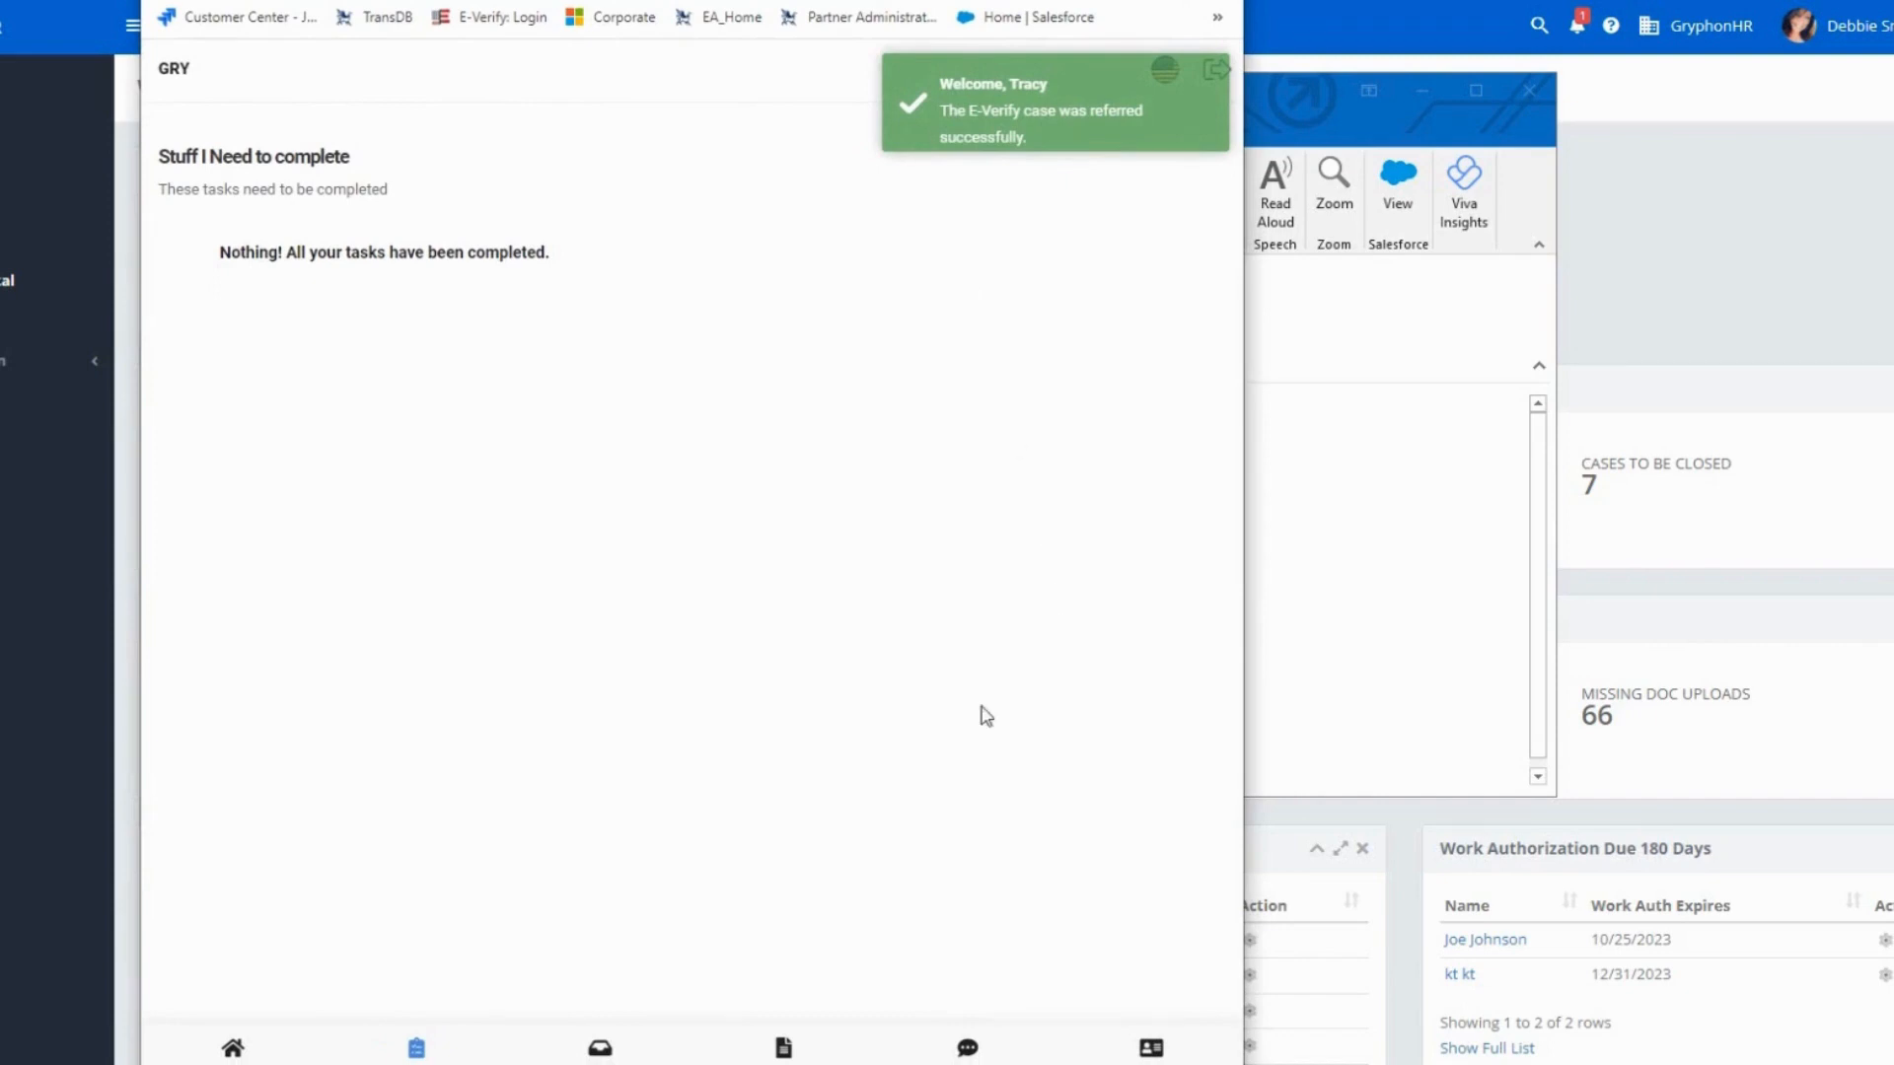
pyautogui.click(783, 1049)
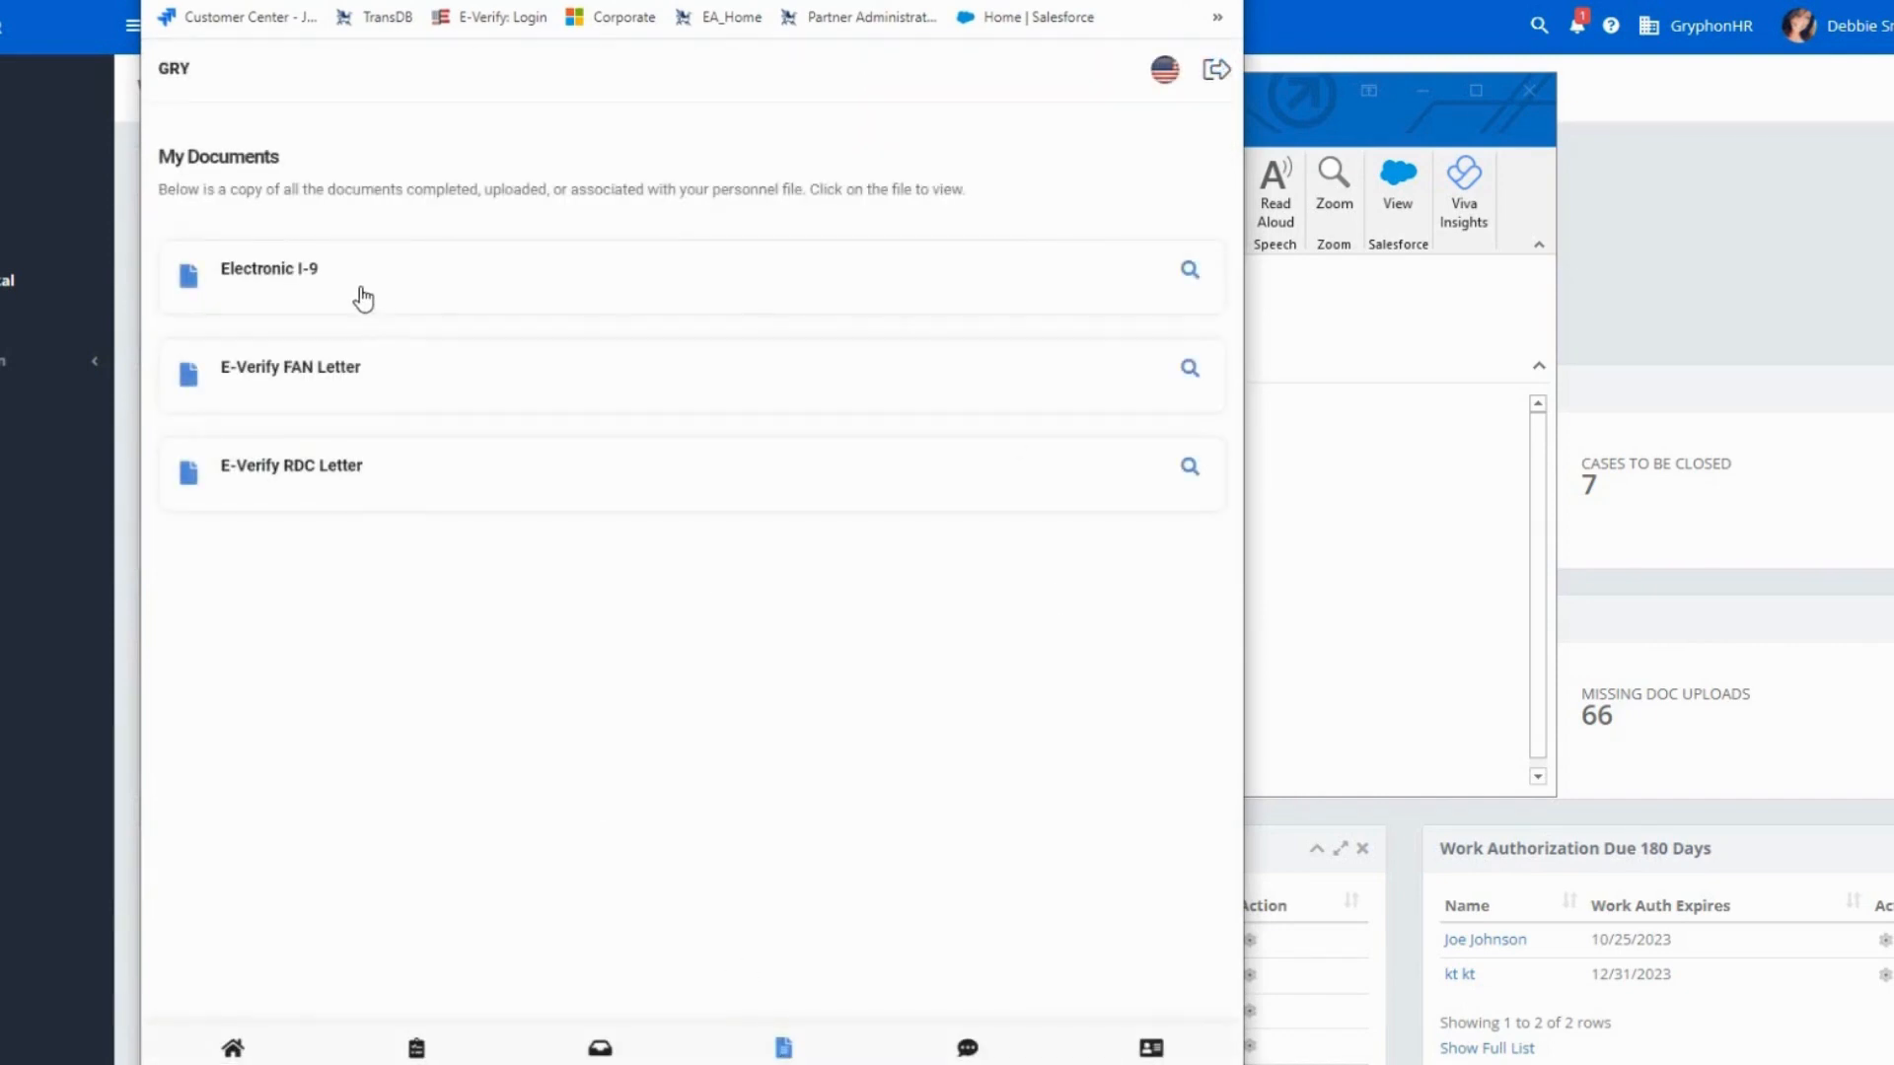
pyautogui.click(353, 373)
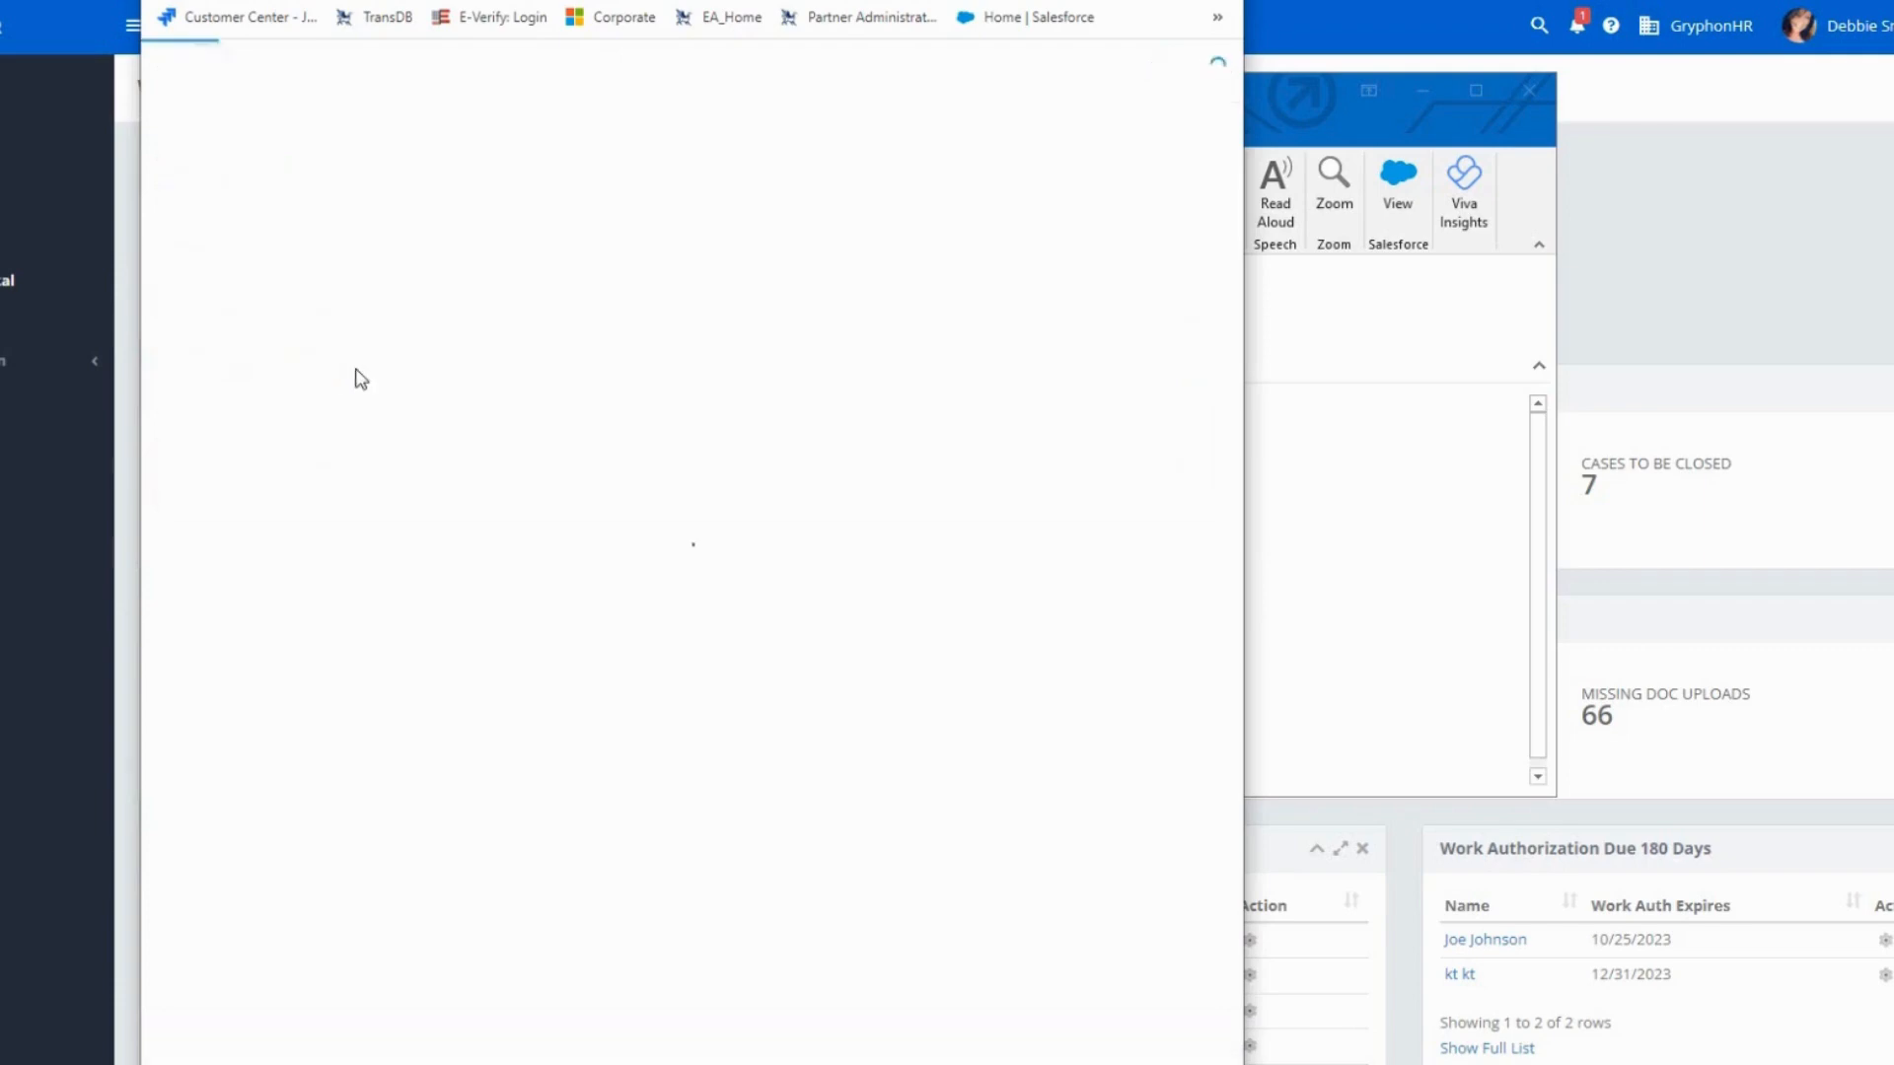
pyautogui.scroll(-7, 701, 529)
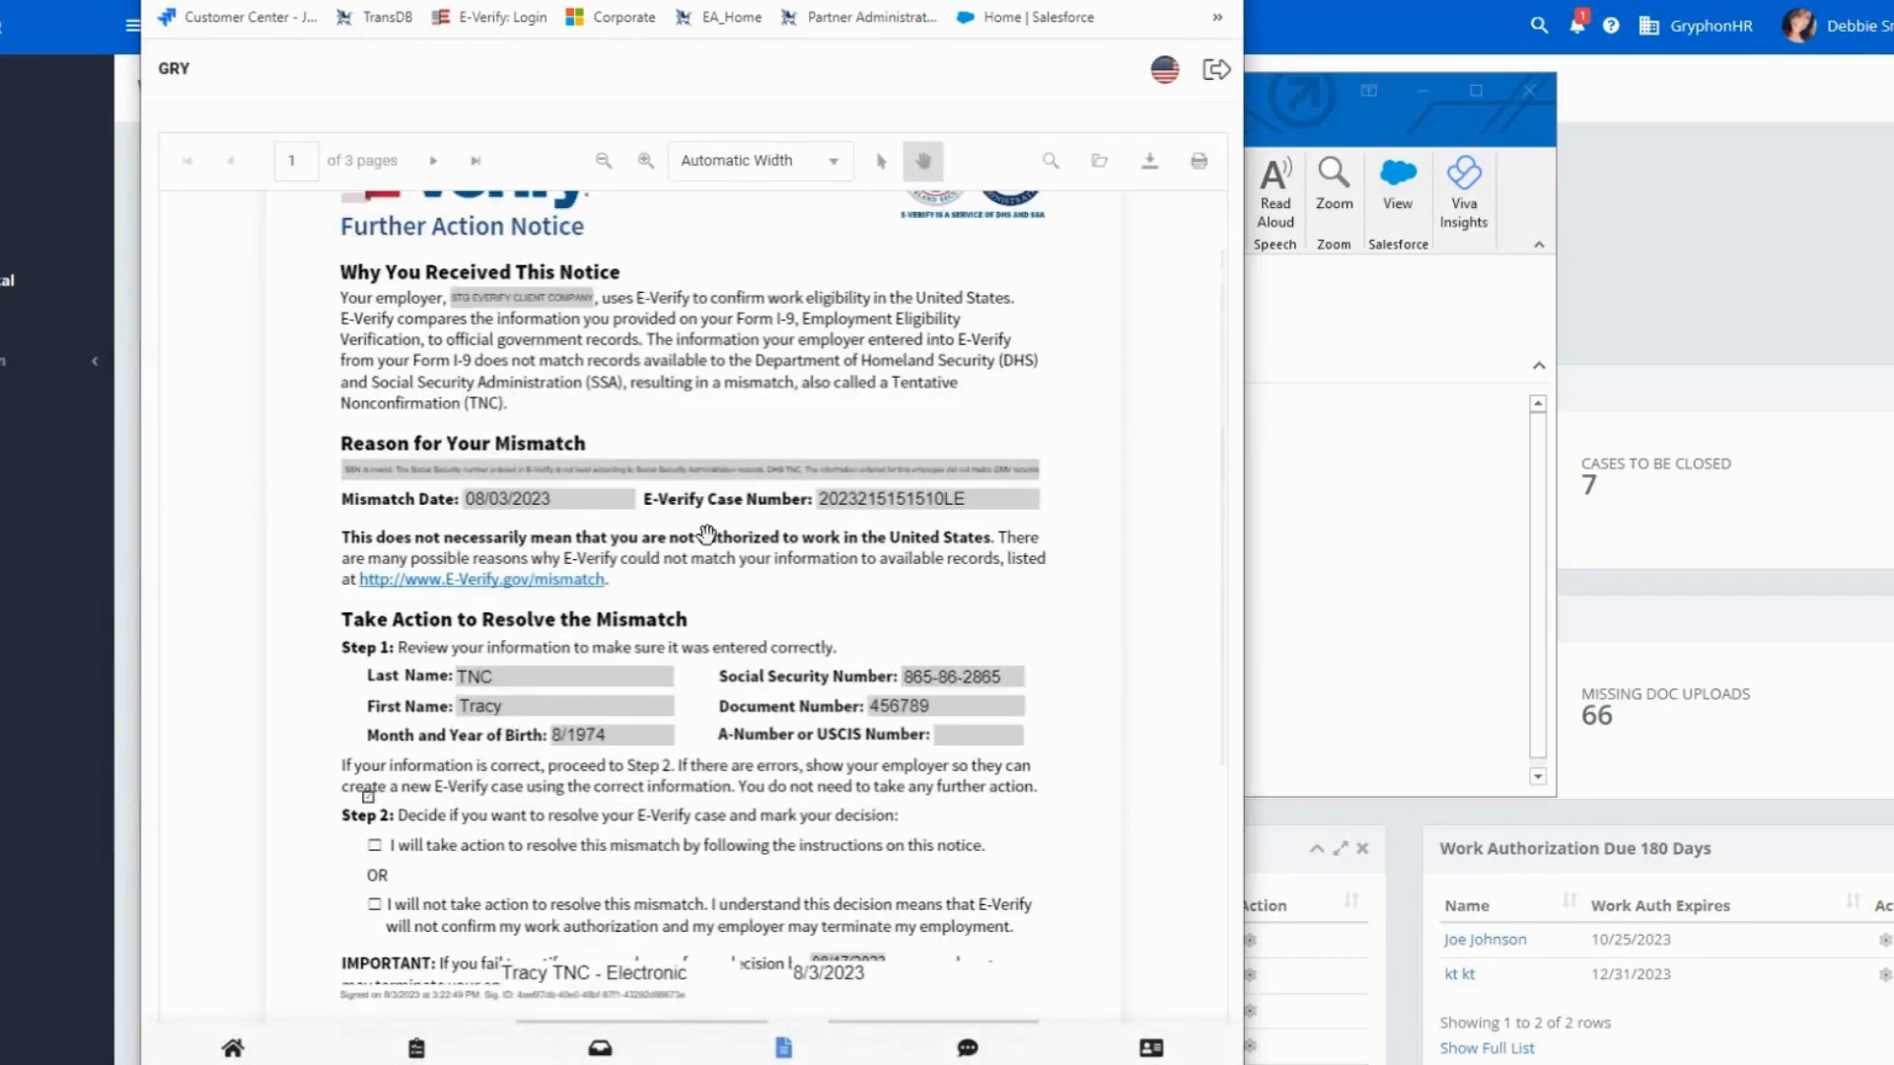
pyautogui.scroll(-14, 706, 534)
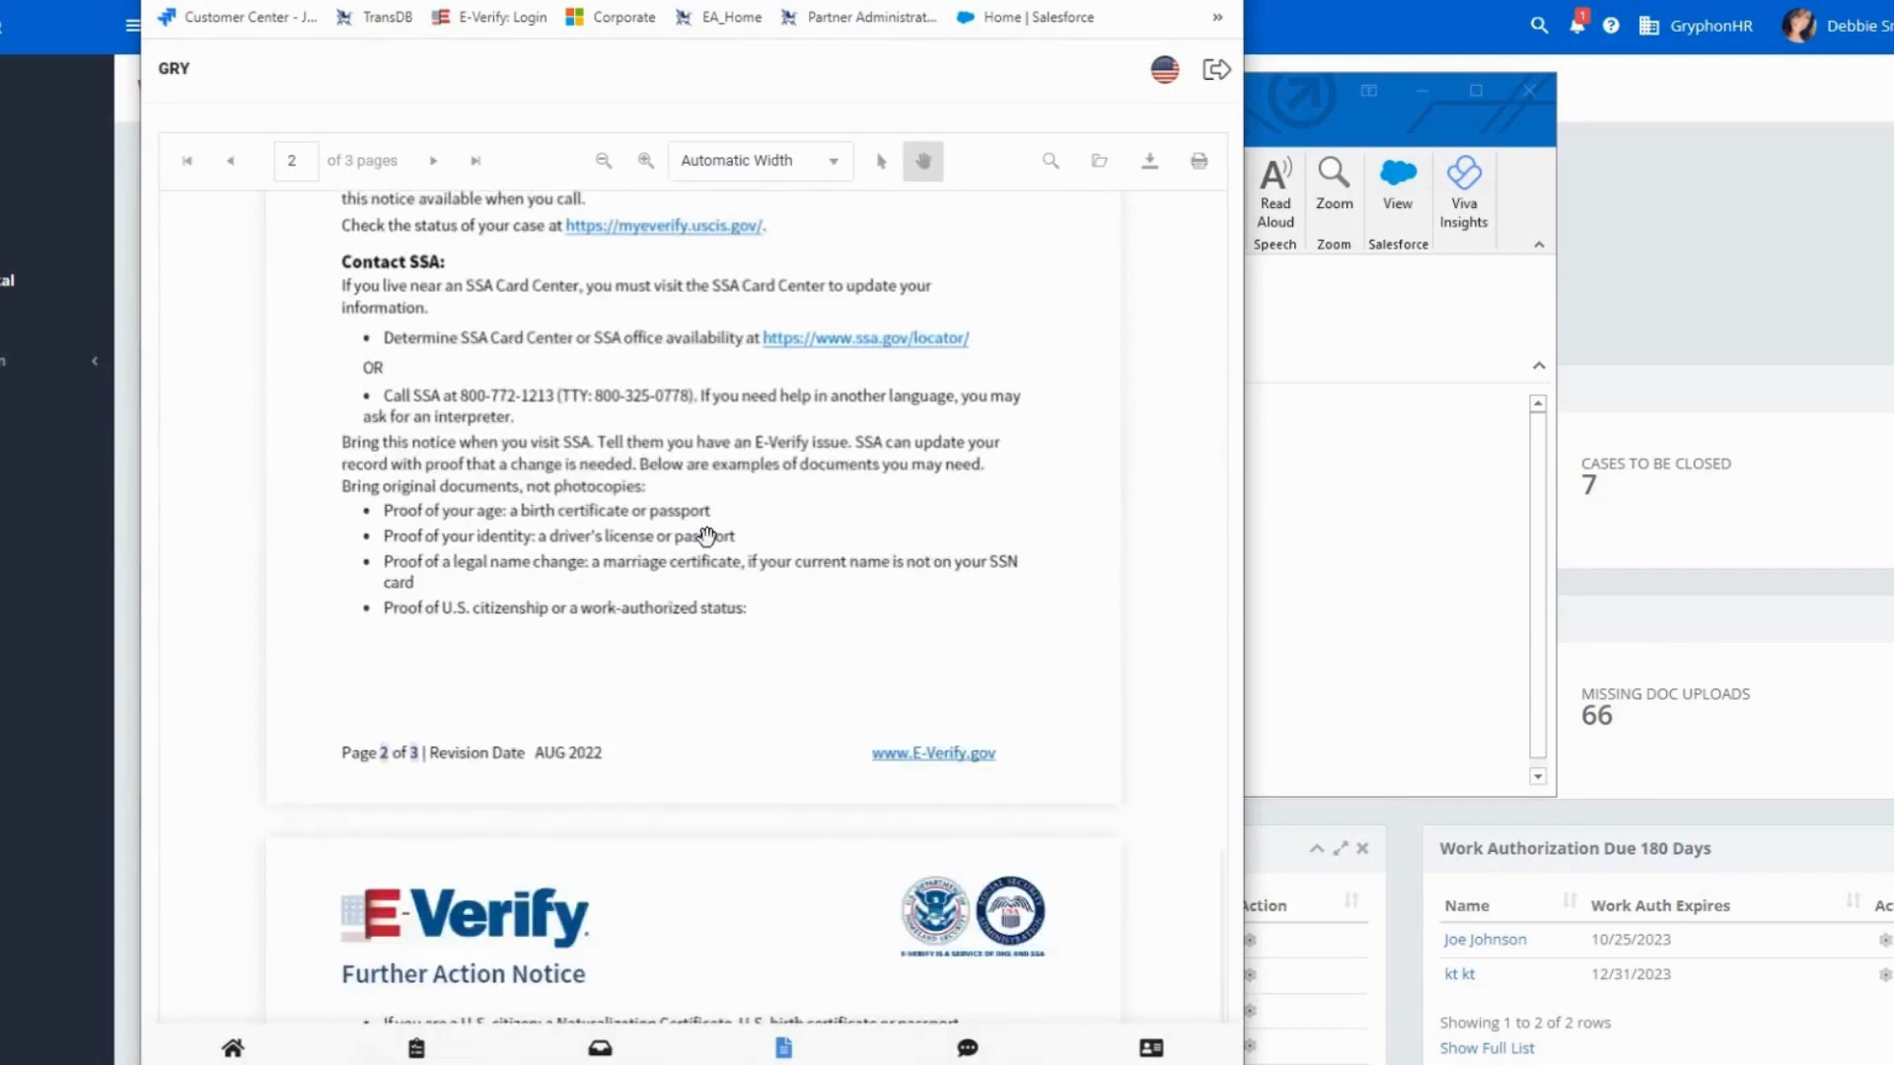
pyautogui.scroll(-3, 707, 537)
pyautogui.scroll(2, 706, 533)
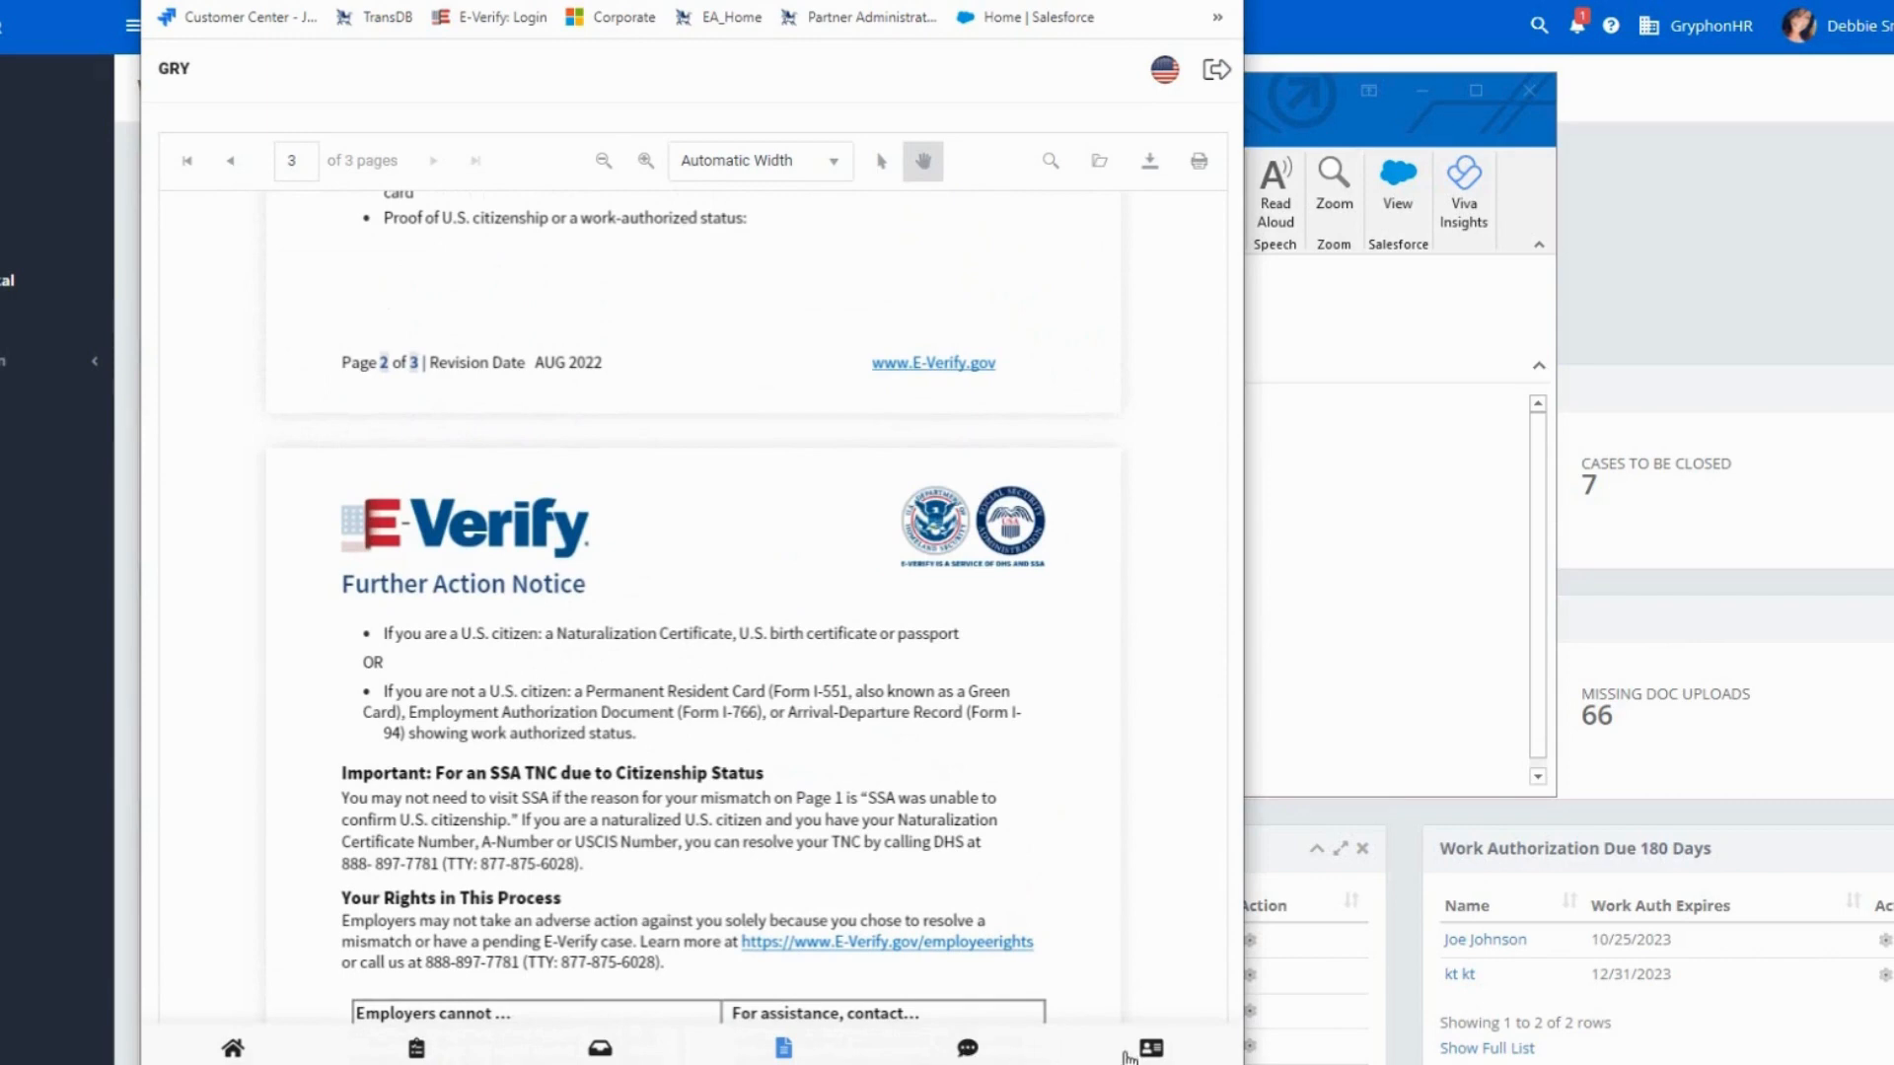
pyautogui.click(795, 1045)
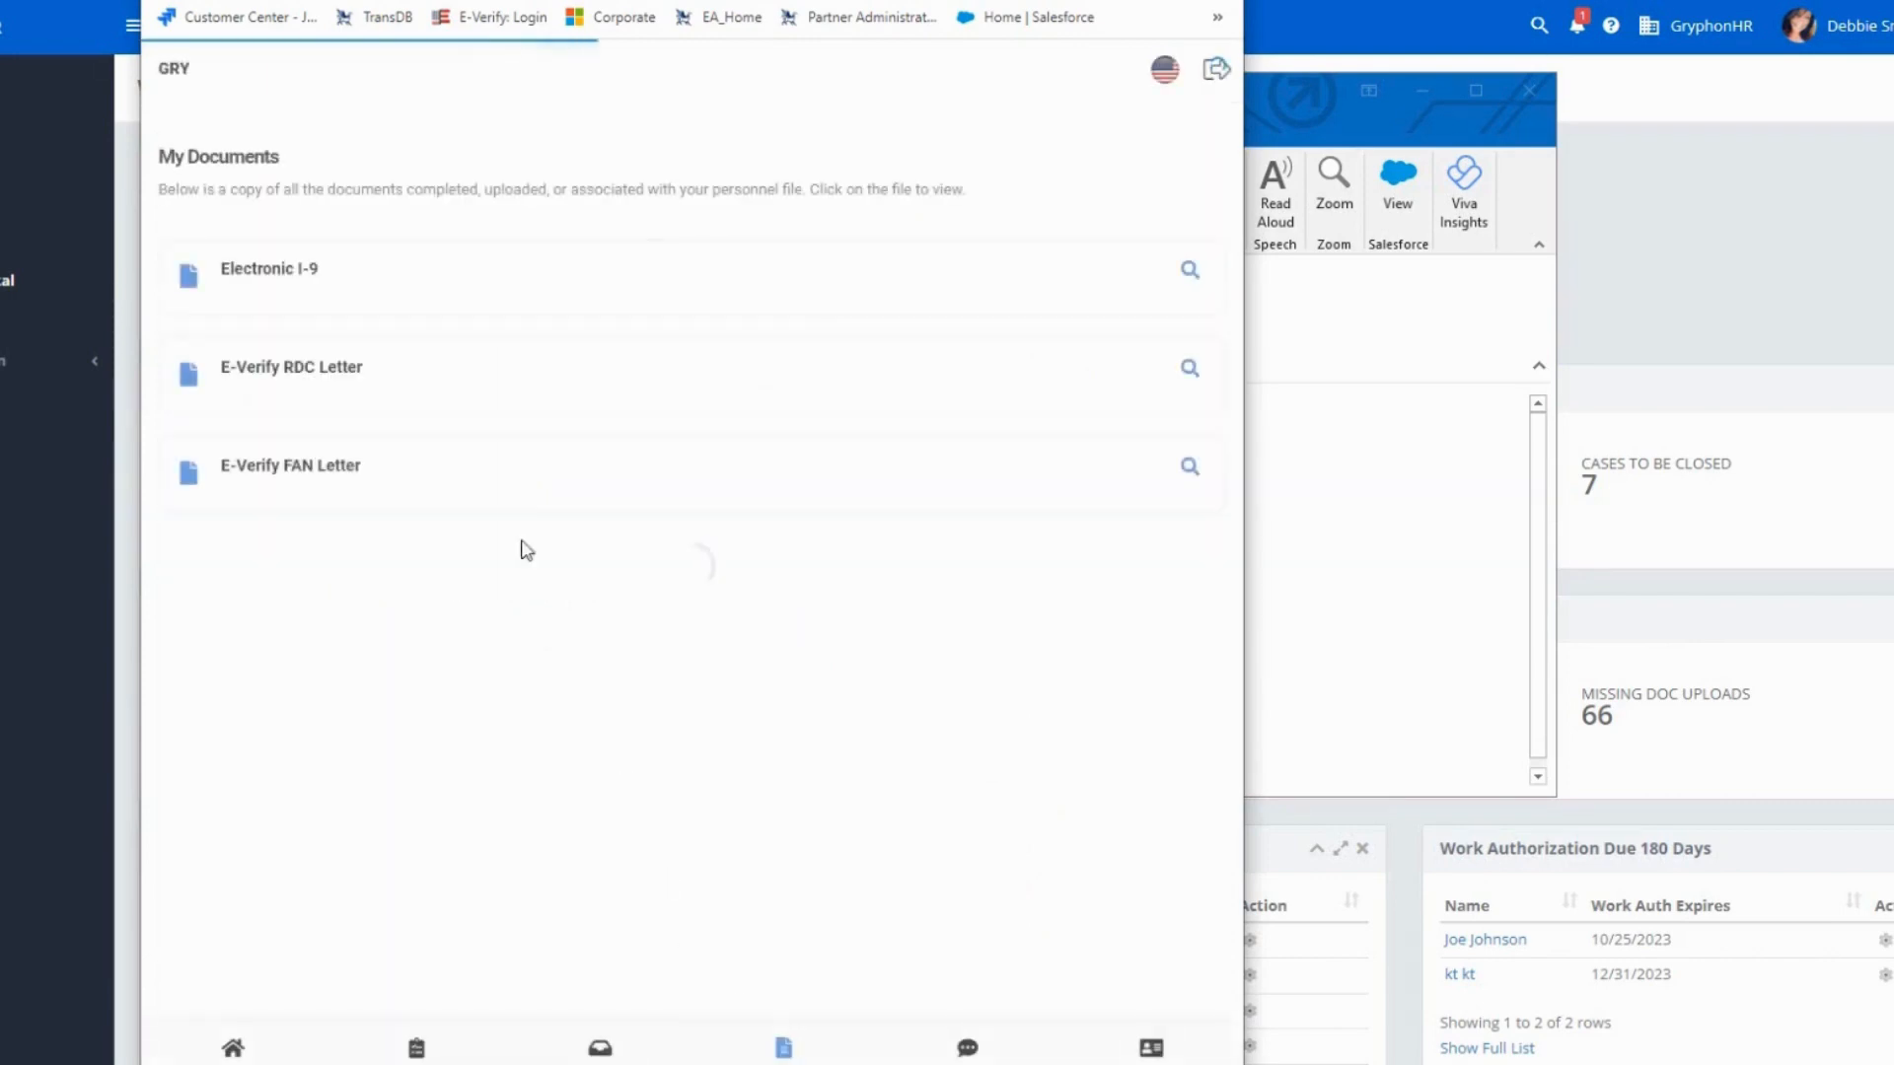
# View the E-Verify RDC Letter in My Documents, and clear away the employee portal window and the task notification e-mail.
pyautogui.click(410, 399)
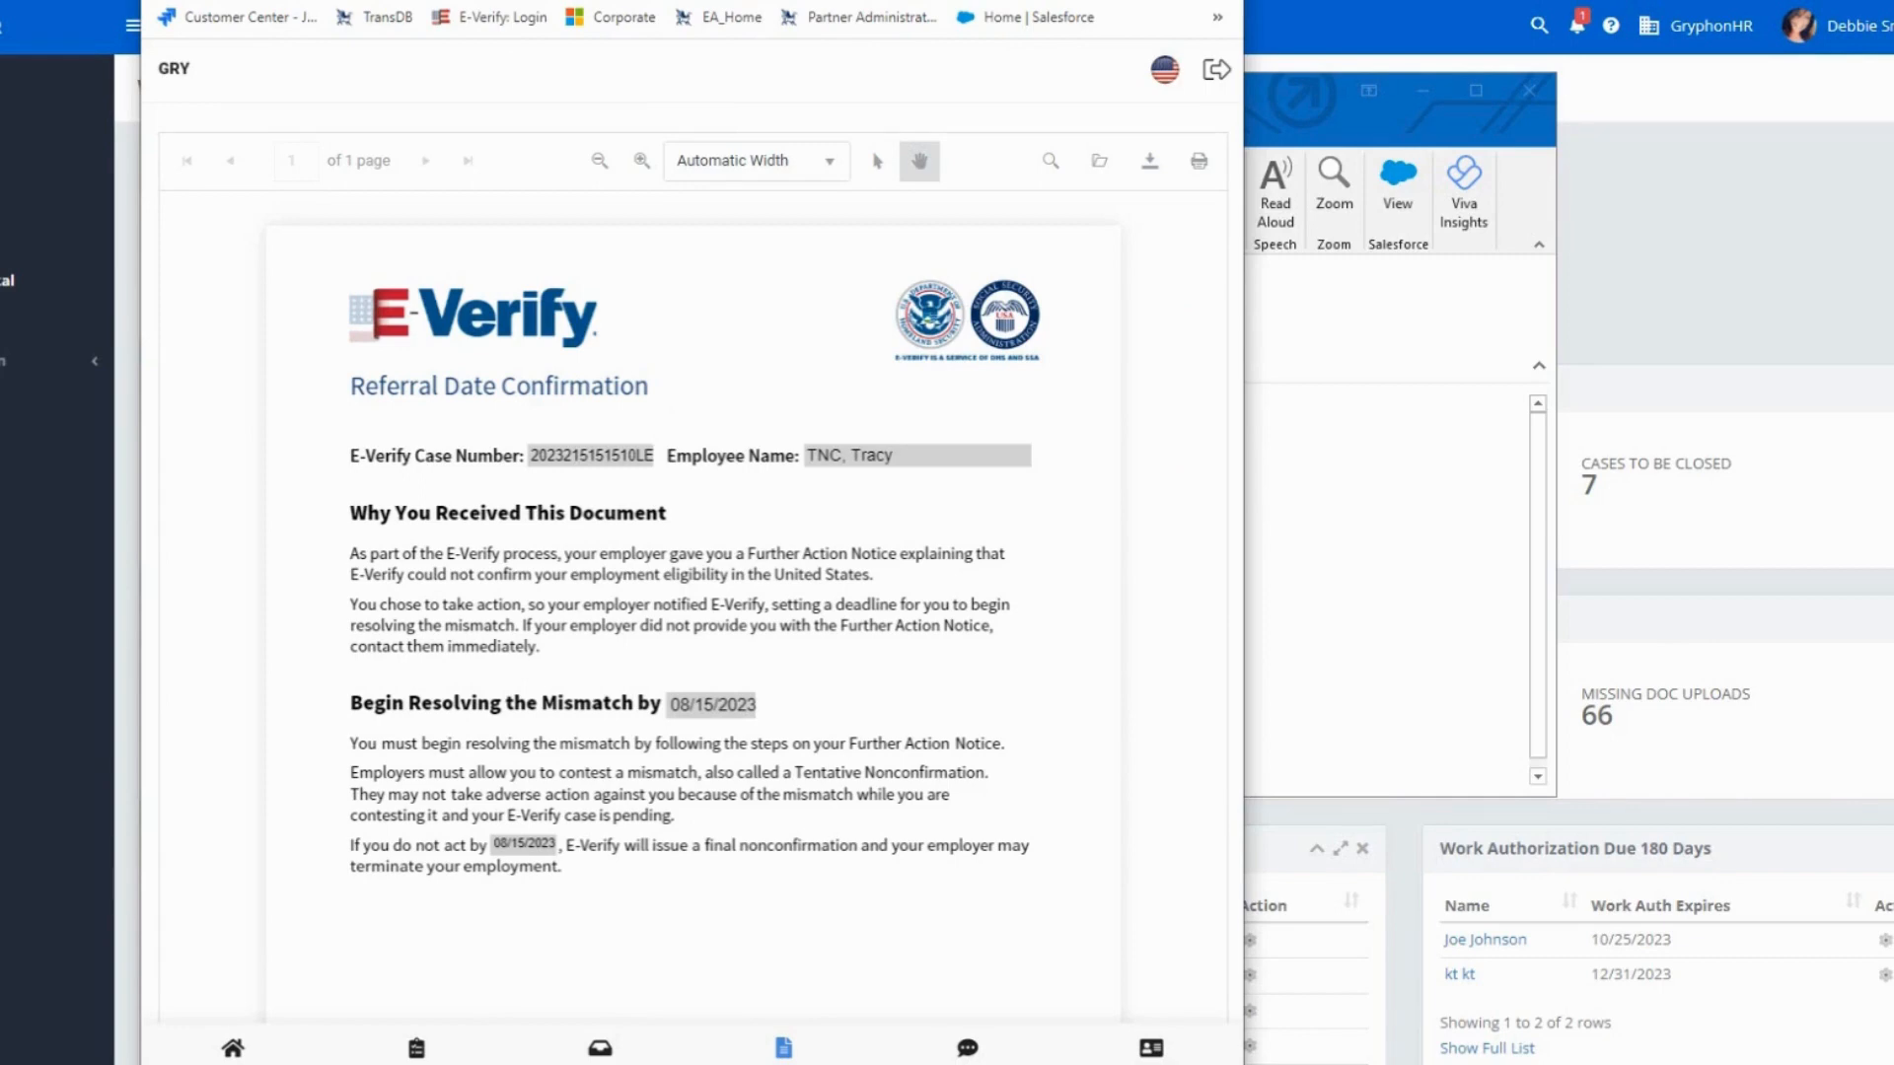
pyautogui.moveTo(888, 0); pyautogui.dragTo(0, 4)
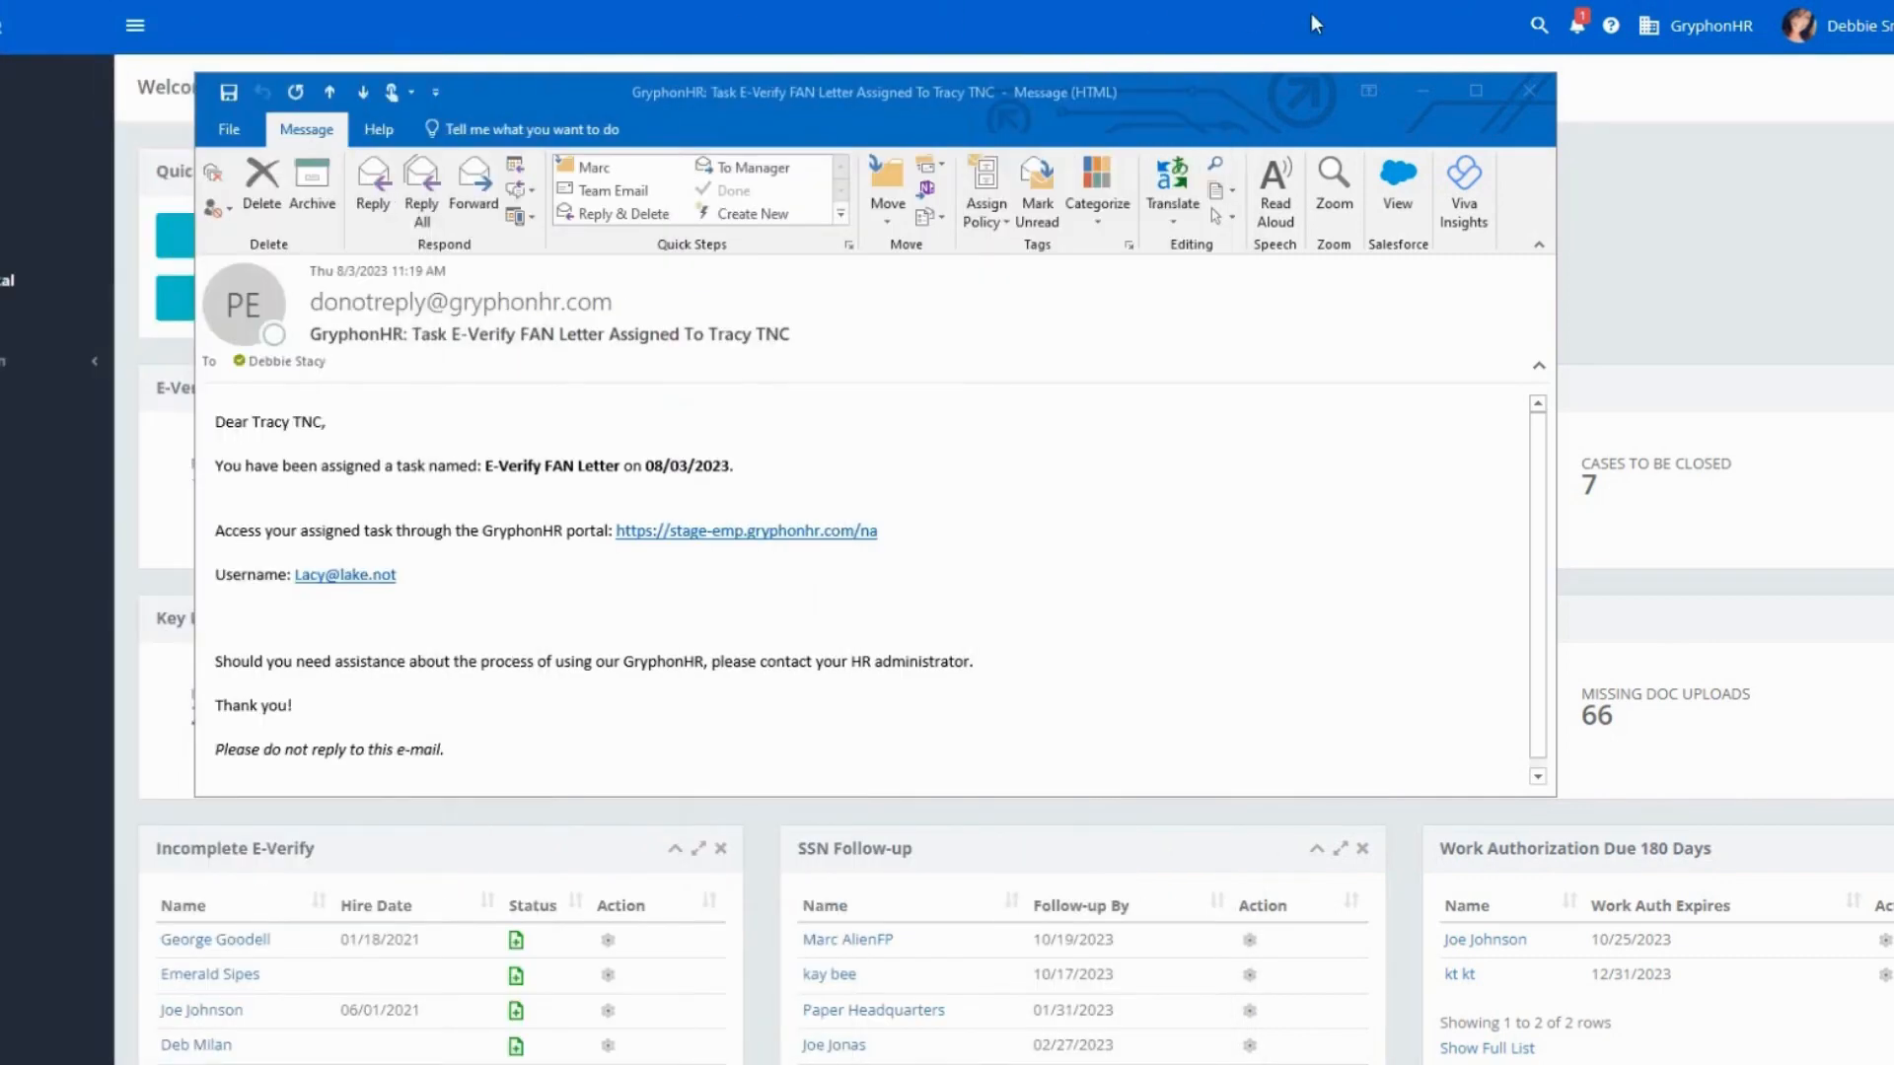
pyautogui.click(1529, 89)
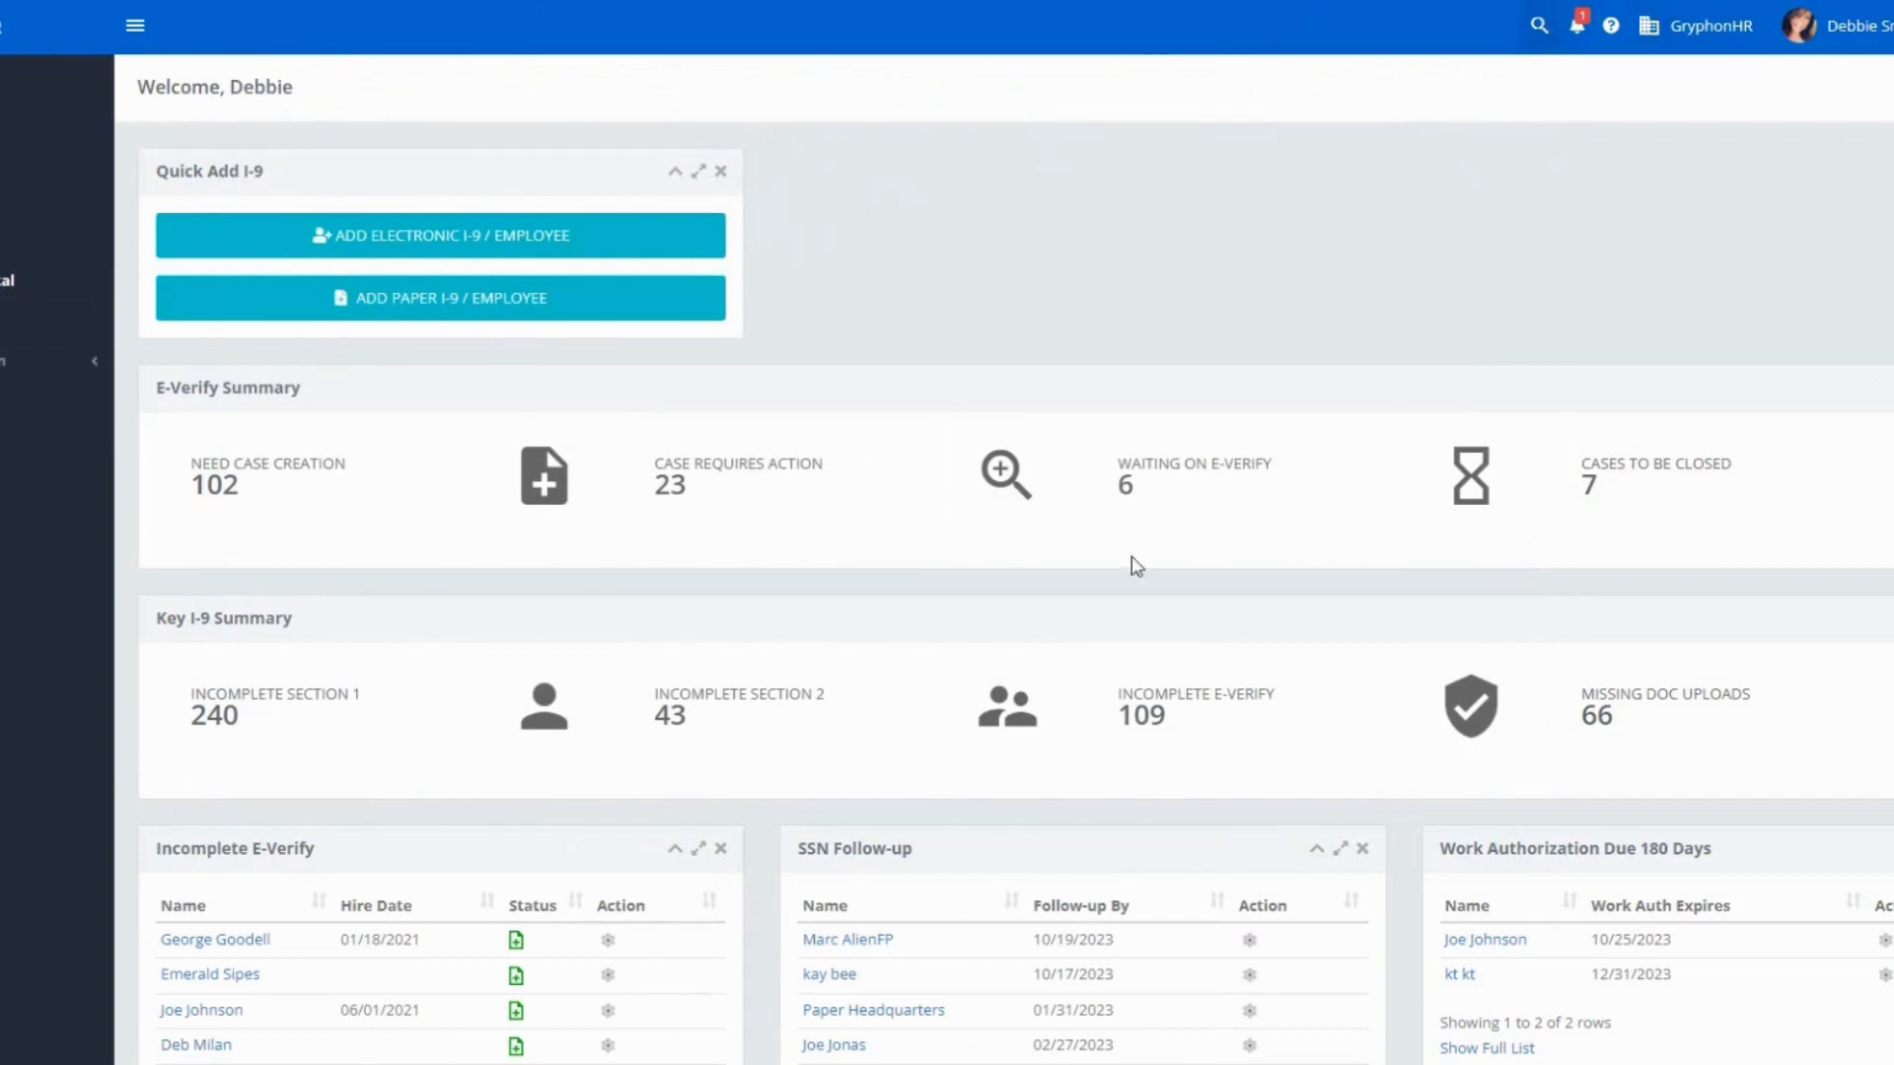
# From the Waiting on E-Verify cases, view the I-9 / E-Verify profile of the employee with TNC Referred status, and return to the dashboard.
pyautogui.click(1193, 500)
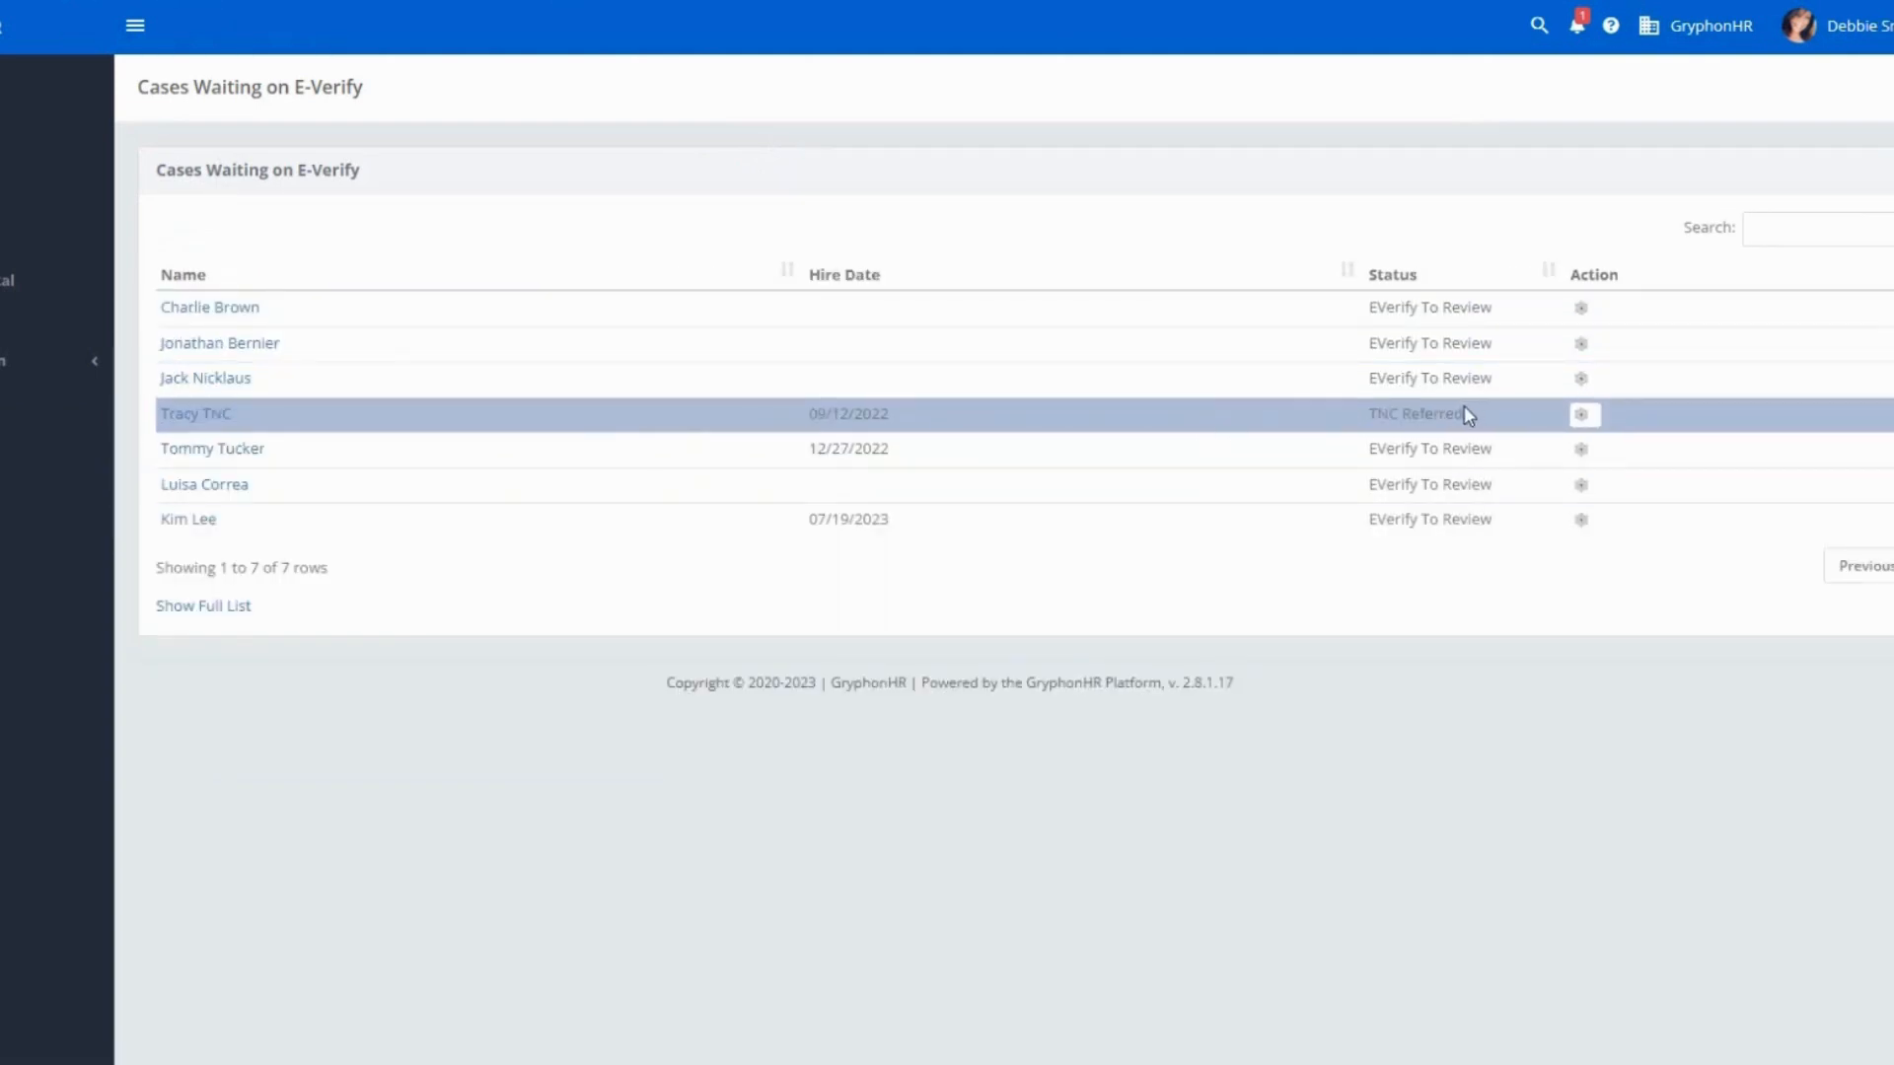
pyautogui.click(201, 415)
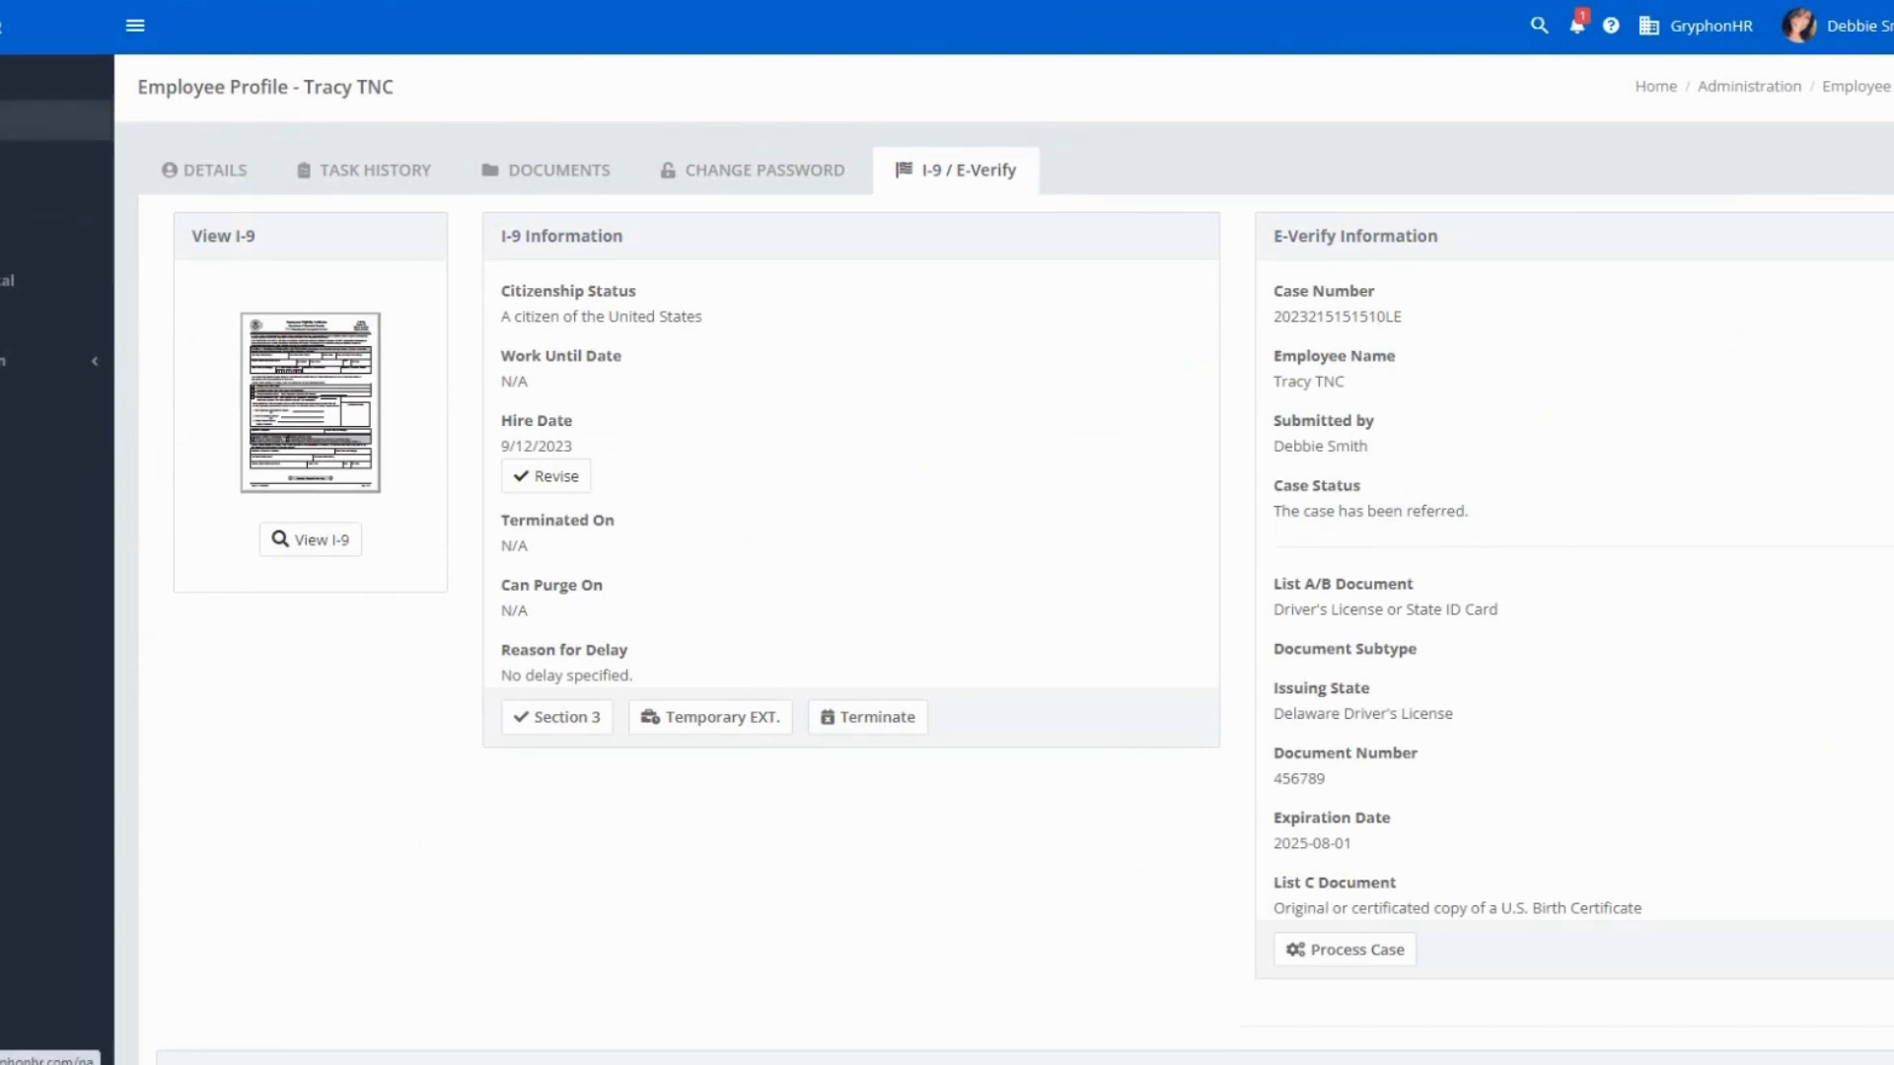
pyautogui.click(40, 119)
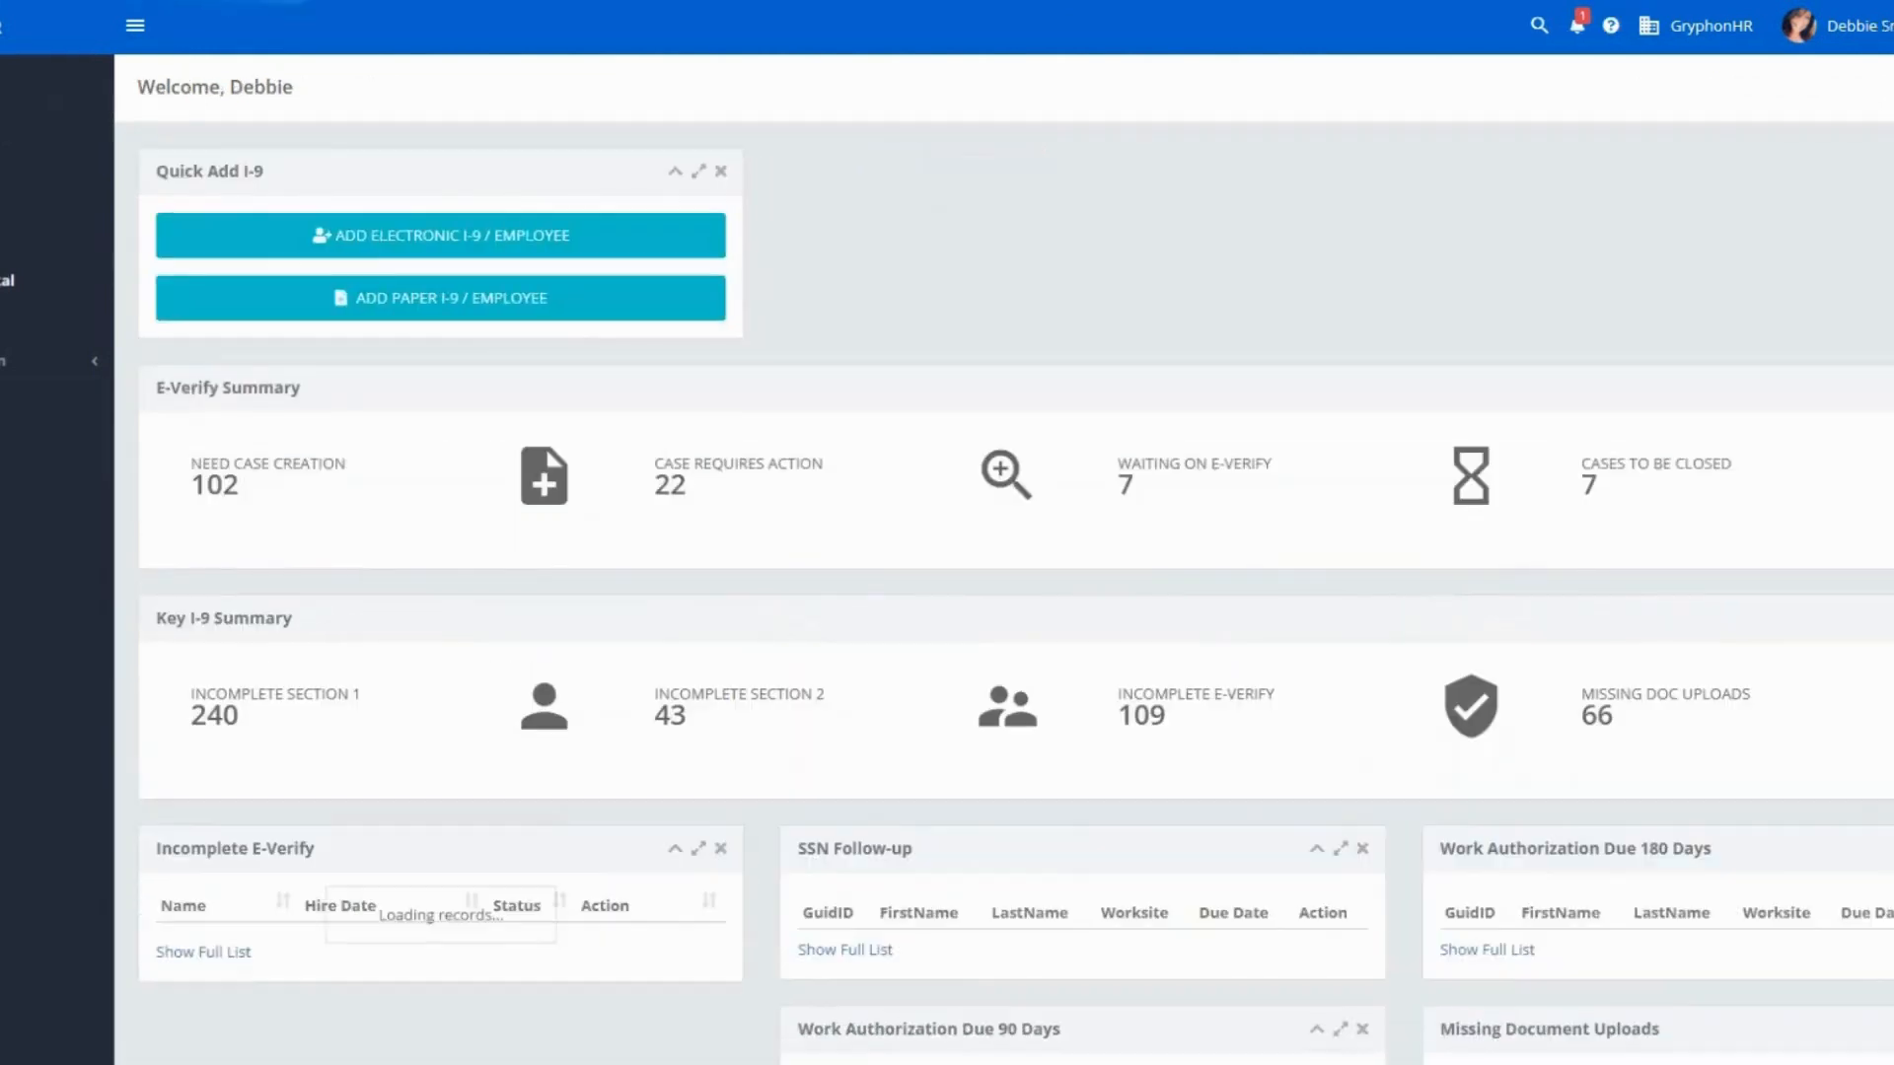
# Review the Cases To Be Closed list from the E-Verify Summary and return to the dashboard.
pyautogui.click(1670, 484)
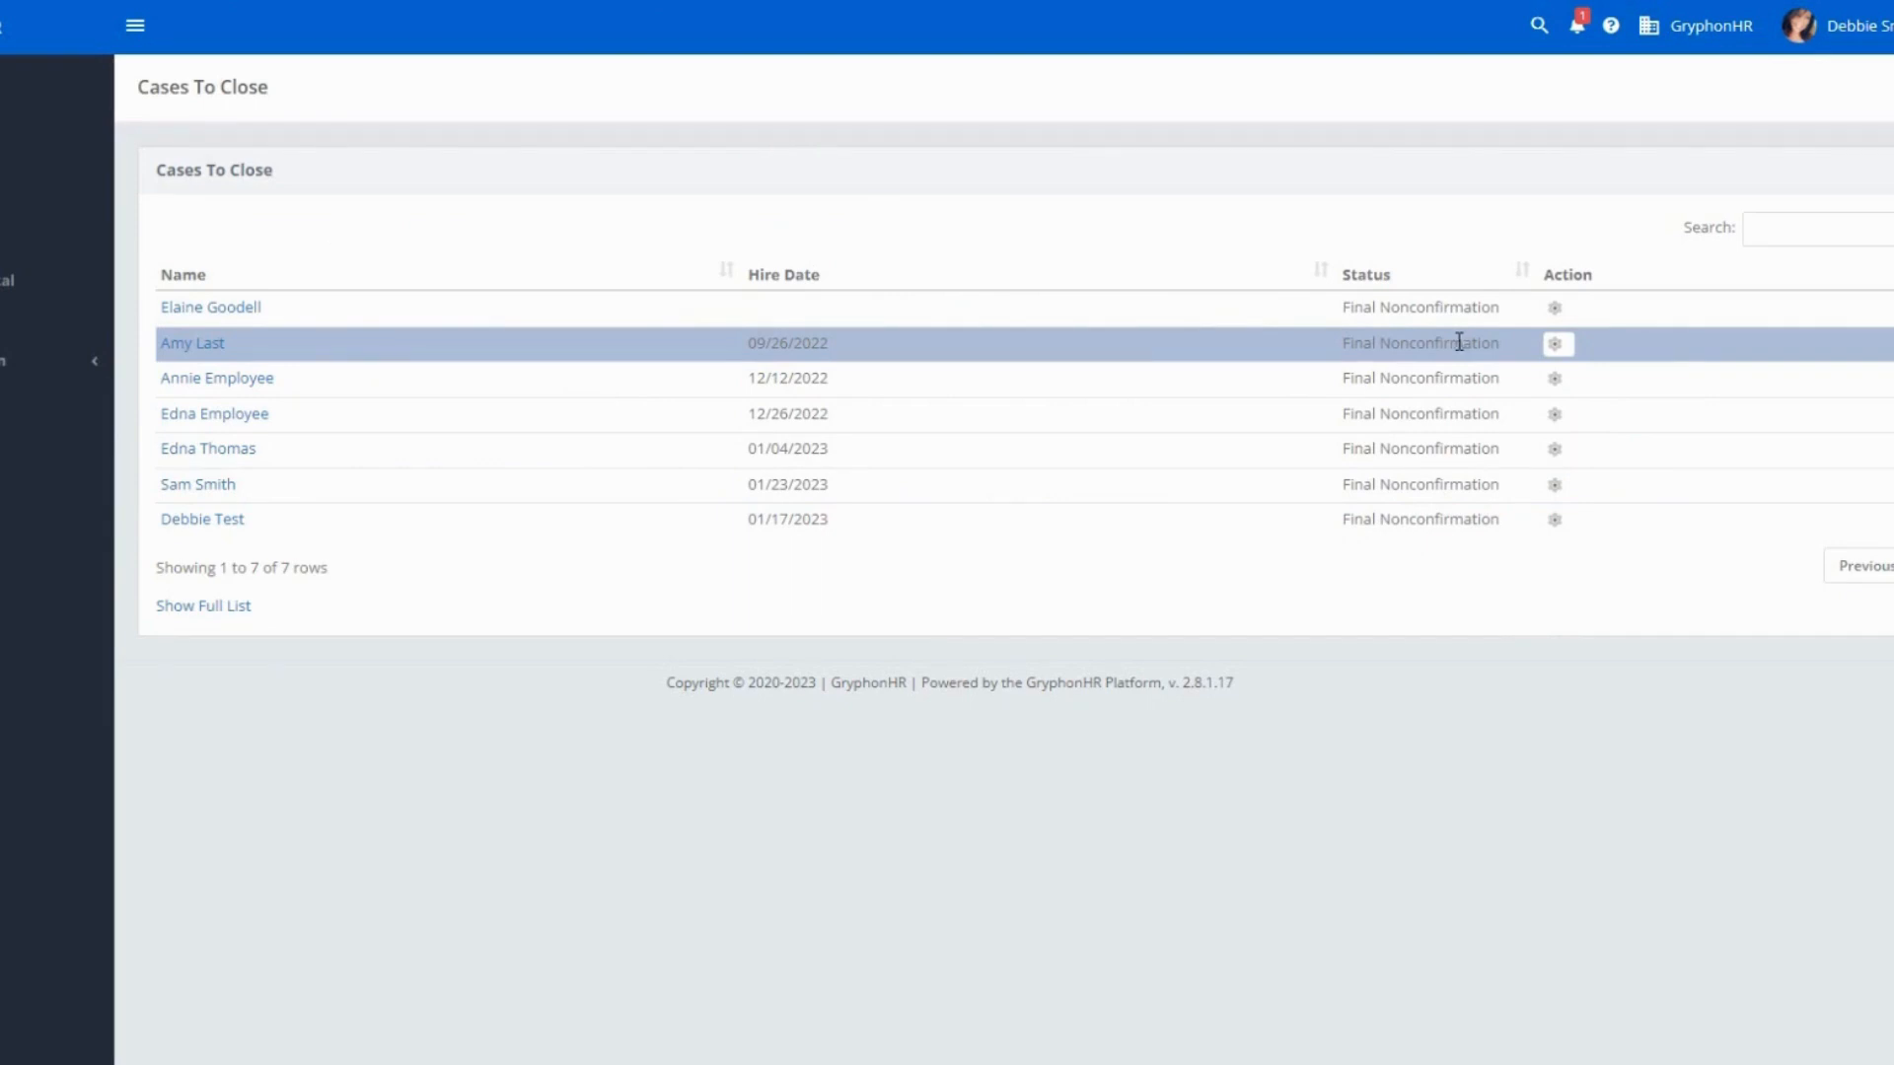
pyautogui.click(29, 120)
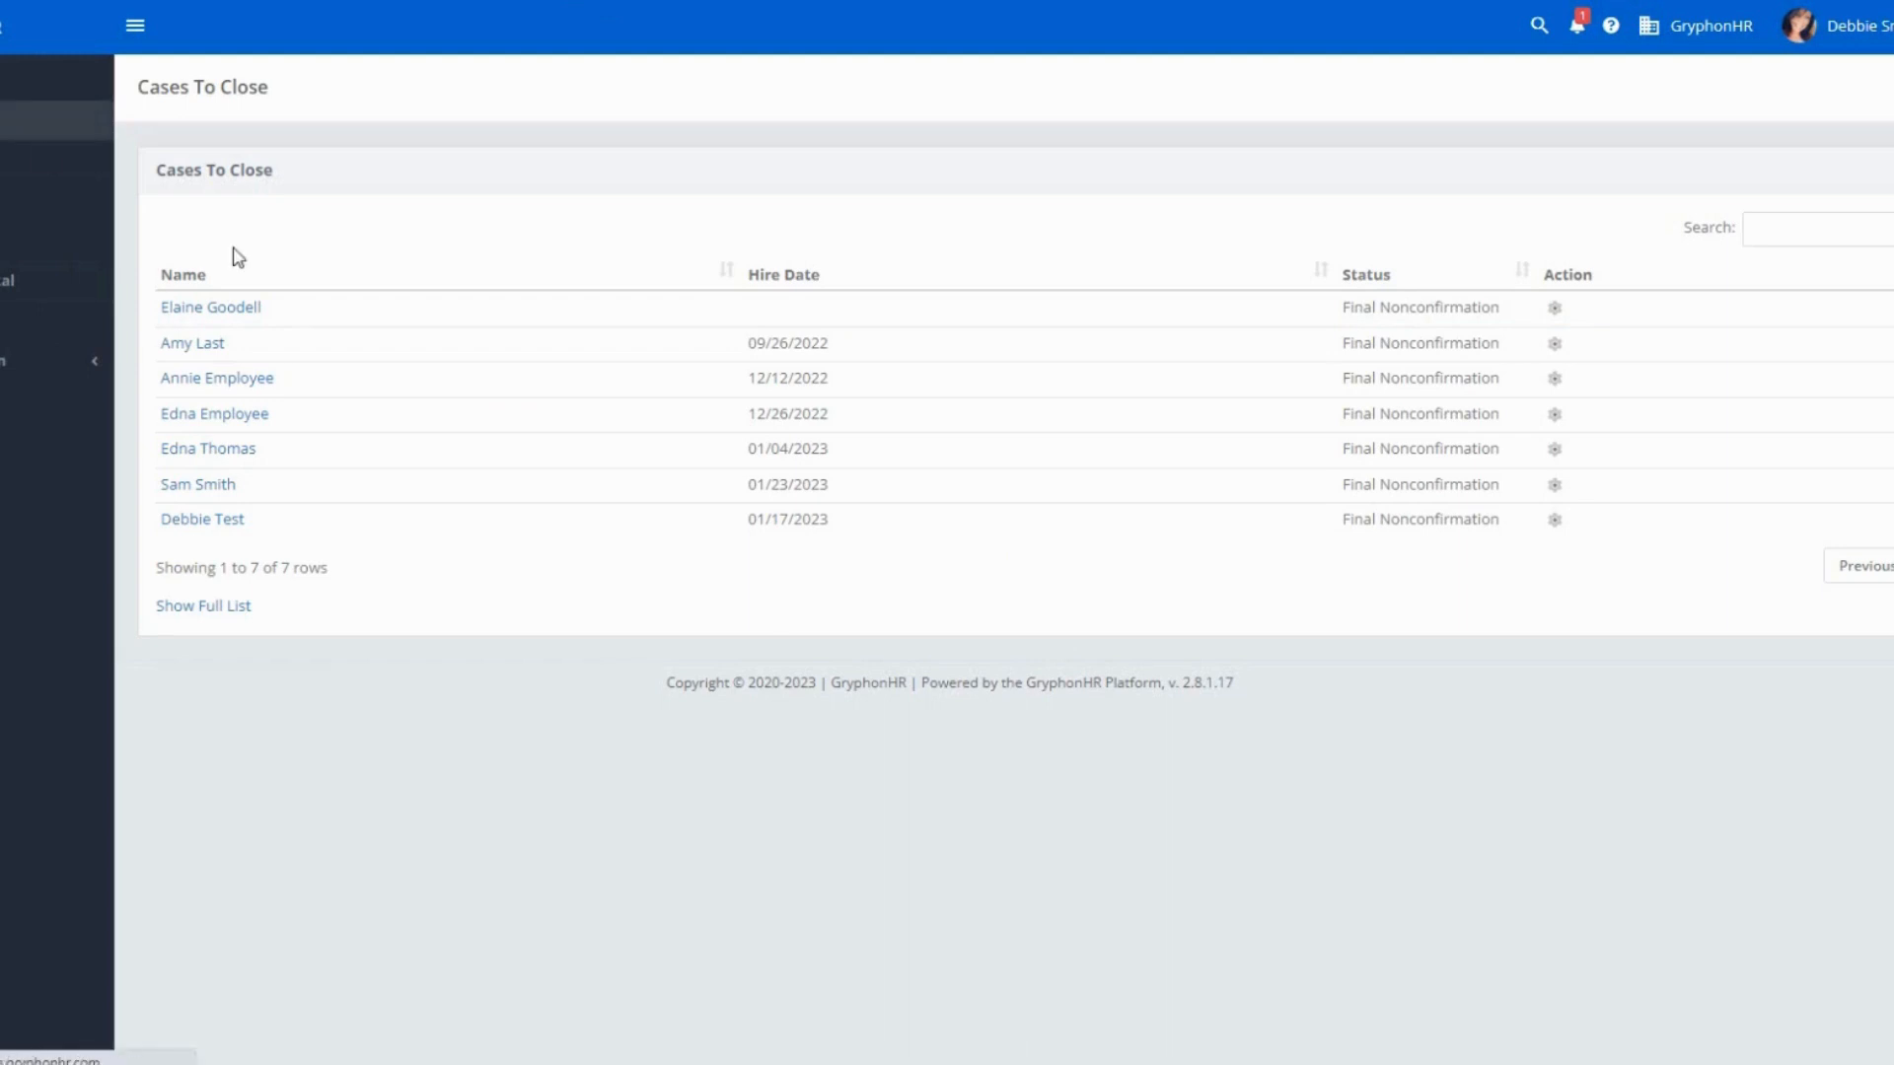